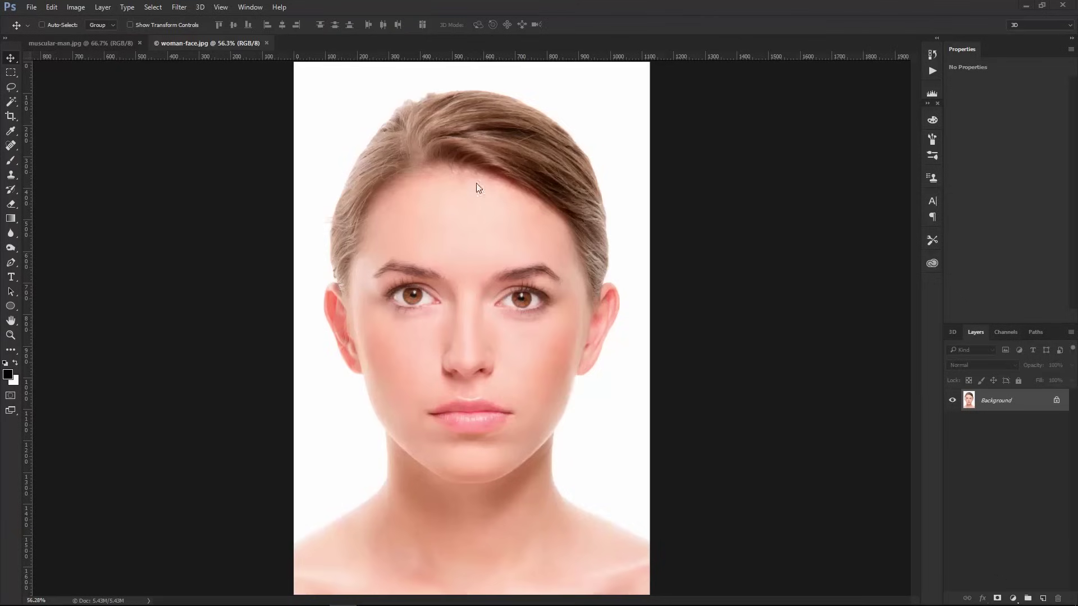
Step: Outline the woman's face in woman-face.jpg with the Lasso tool, from above the eyebrows to just below the mouth
click(87, 43)
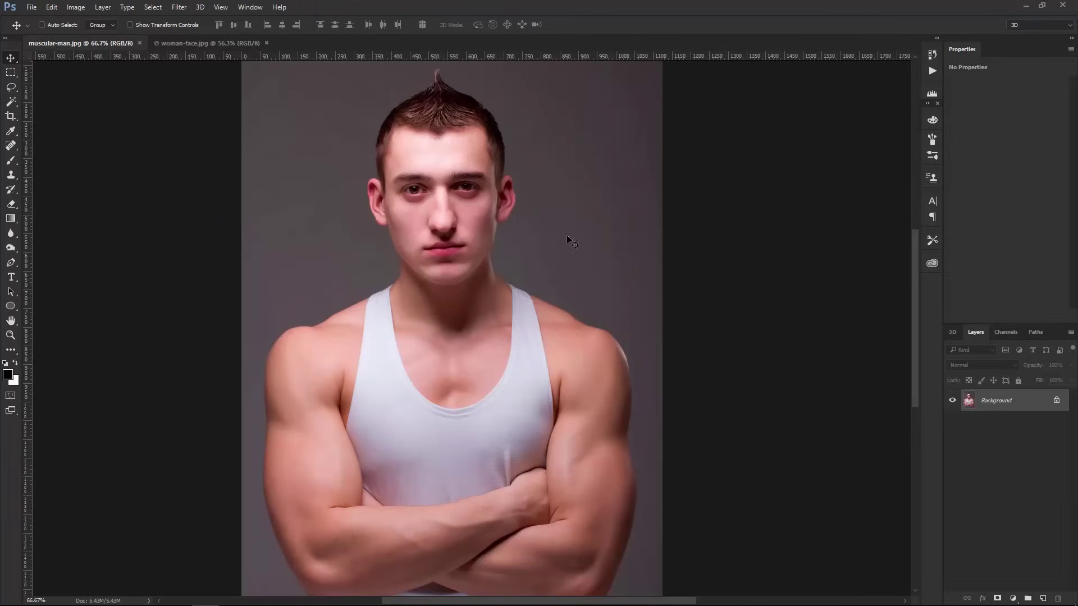
click(192, 43)
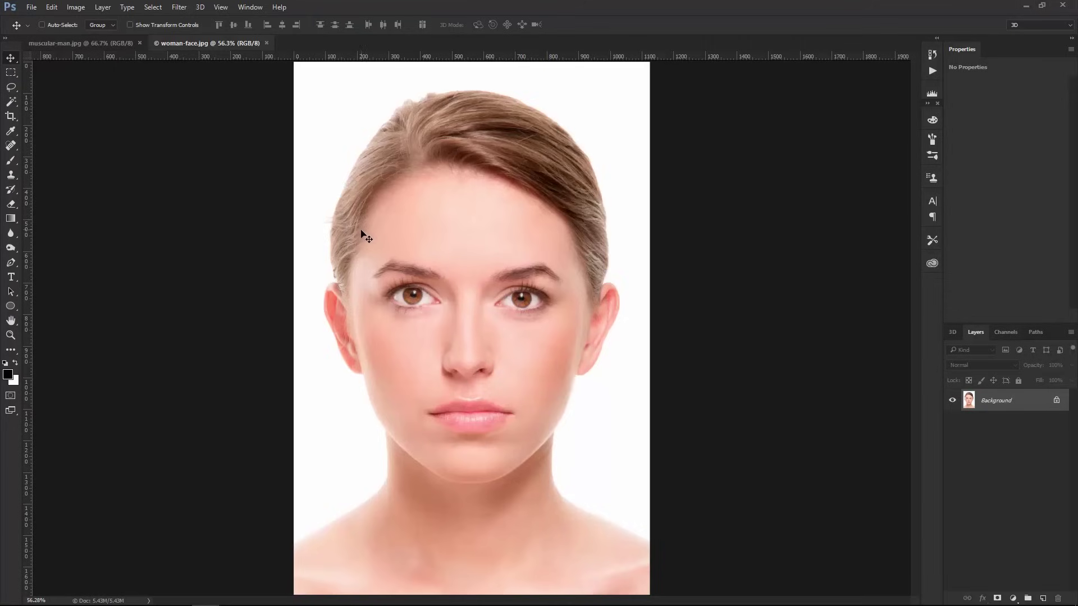
key(l)
right_click(15, 90)
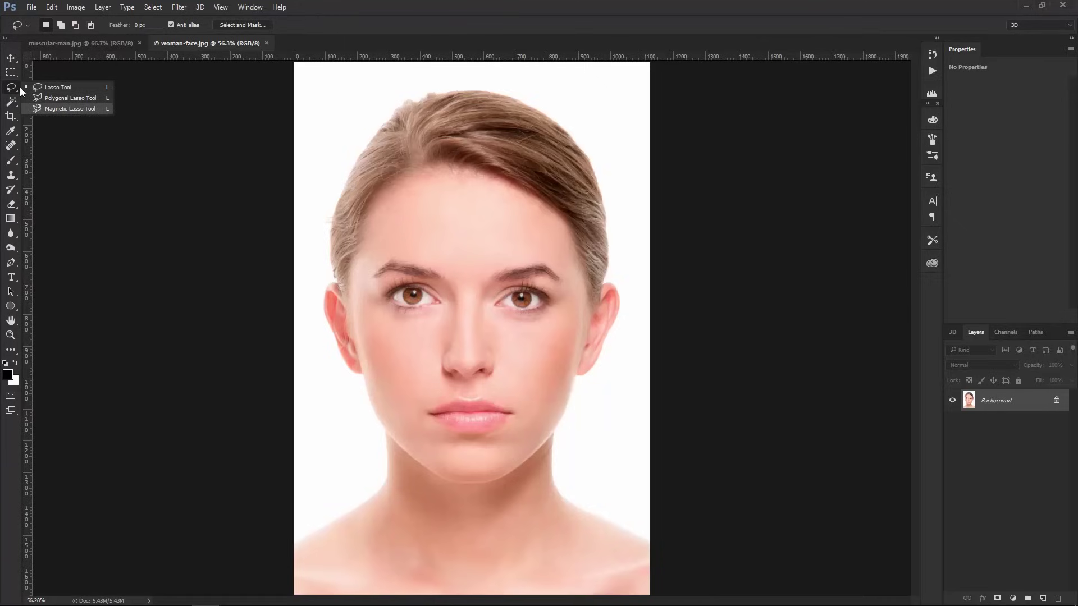
click(109, 114)
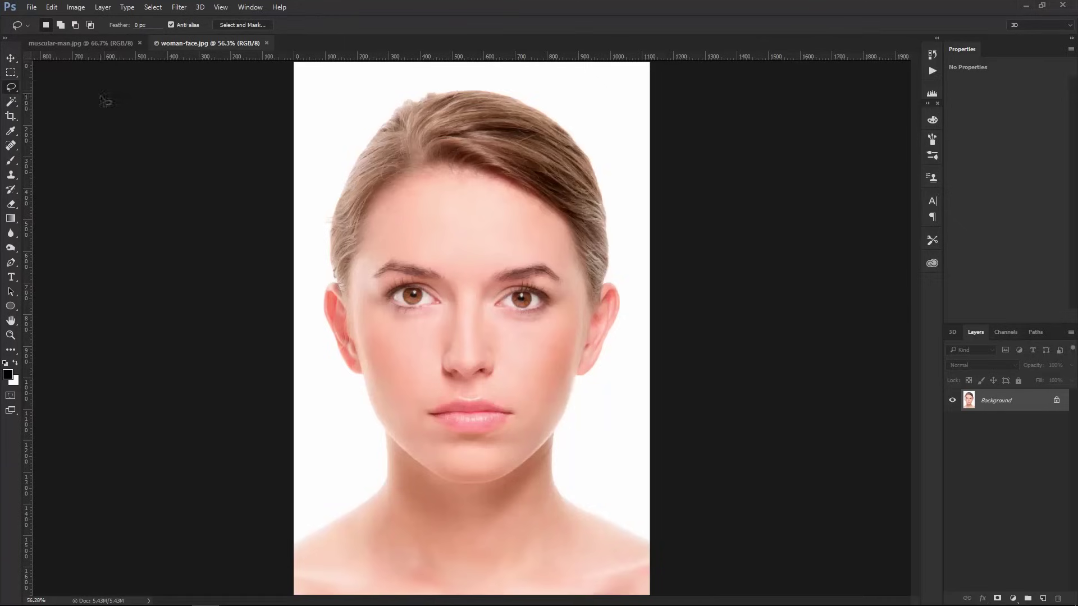
mouse_move(500, 236)
mouse_down()
mouse_move(386, 245)
mouse_move(365, 276)
mouse_move(369, 325)
mouse_move(409, 419)
mouse_move(437, 445)
mouse_move(469, 453)
mouse_move(522, 438)
mouse_up()
mouse_move(557, 383)
mouse_down()
mouse_move(572, 288)
mouse_move(555, 250)
mouse_move(497, 236)
mouse_up()
Step: Refine the face selection by subtracting and adding areas along the cheek, jaw and chin
key(alt)
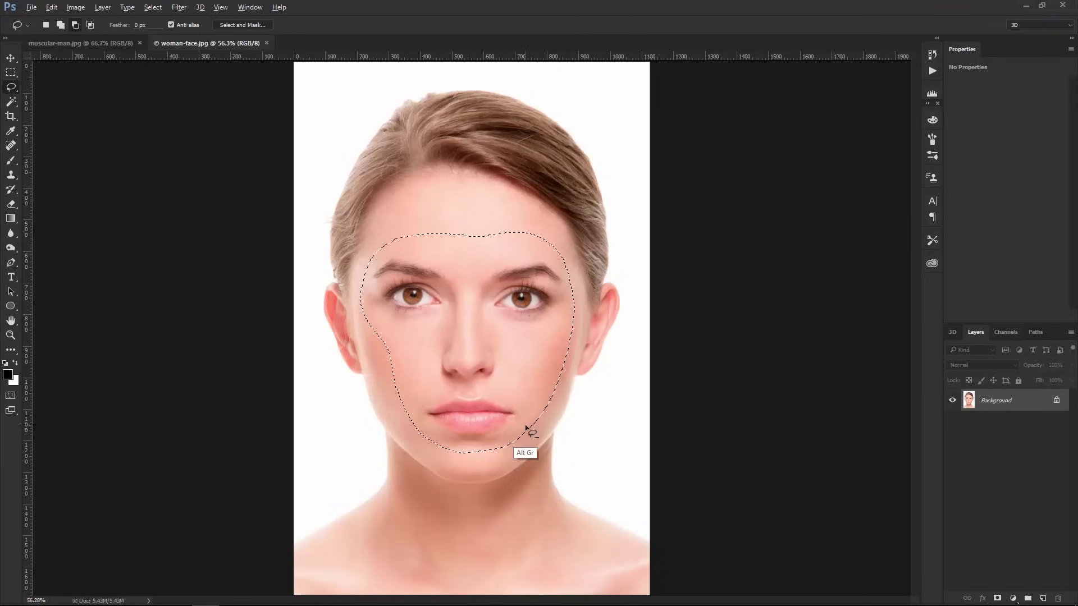
mouse_move(531, 450)
mouse_down()
mouse_move(527, 427)
mouse_move(430, 410)
mouse_move(408, 429)
mouse_up()
key(shift)
mouse_move(375, 301)
mouse_down()
mouse_move(368, 334)
mouse_move(395, 396)
mouse_move(435, 453)
mouse_move(459, 465)
mouse_move(526, 436)
mouse_move(536, 403)
mouse_move(514, 329)
mouse_up()
mouse_move(465, 460)
mouse_down()
mouse_move(530, 442)
mouse_move(562, 455)
mouse_up()
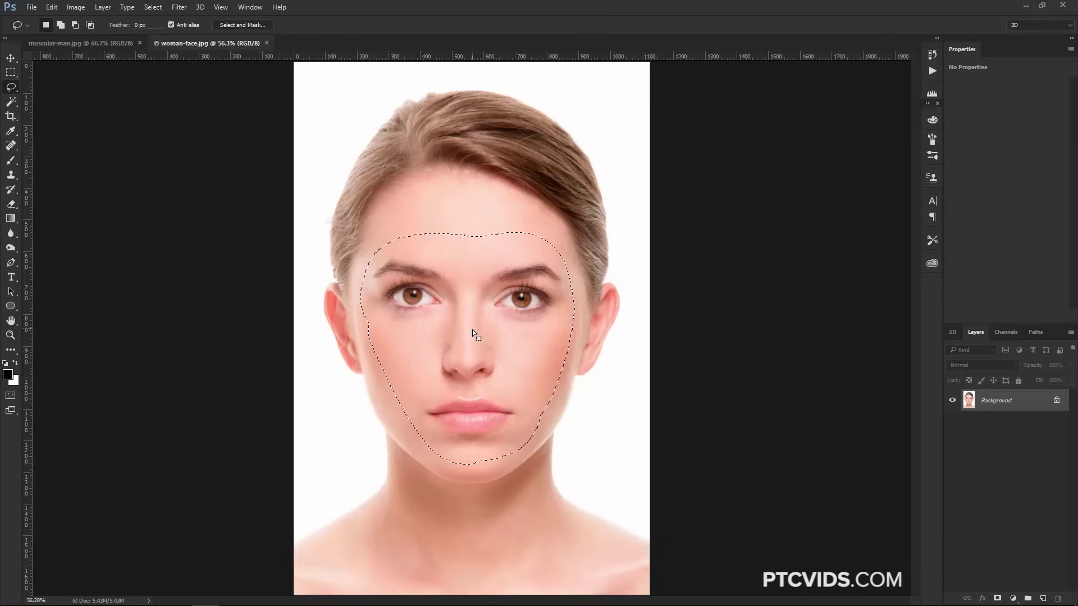
Step: Copy the selected face to a new layer named Face and hide the Background layer
key(ctrl)
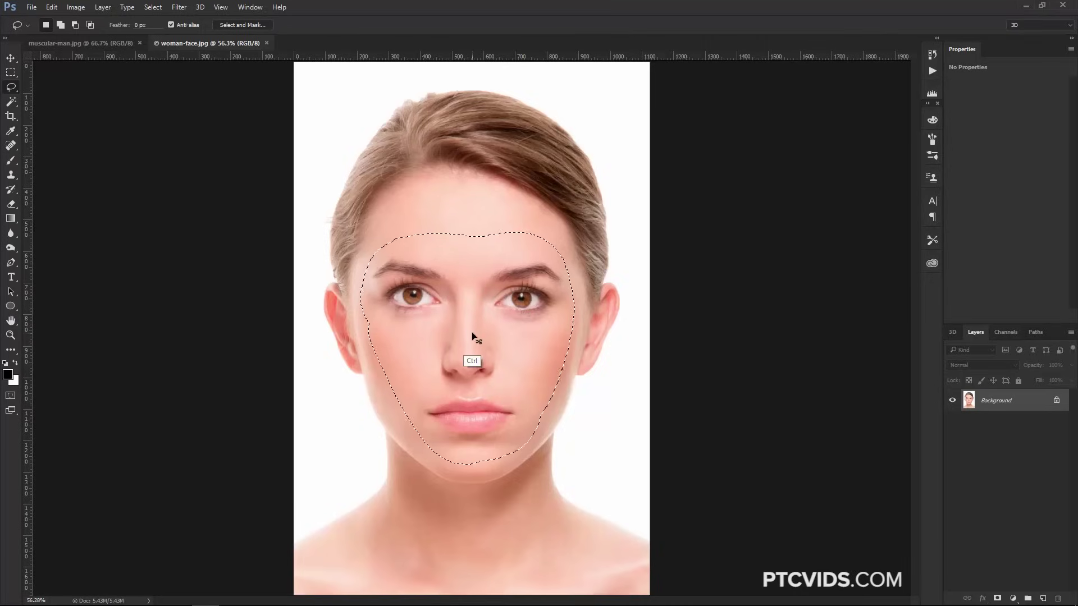
key(ctrl+j)
click(952, 422)
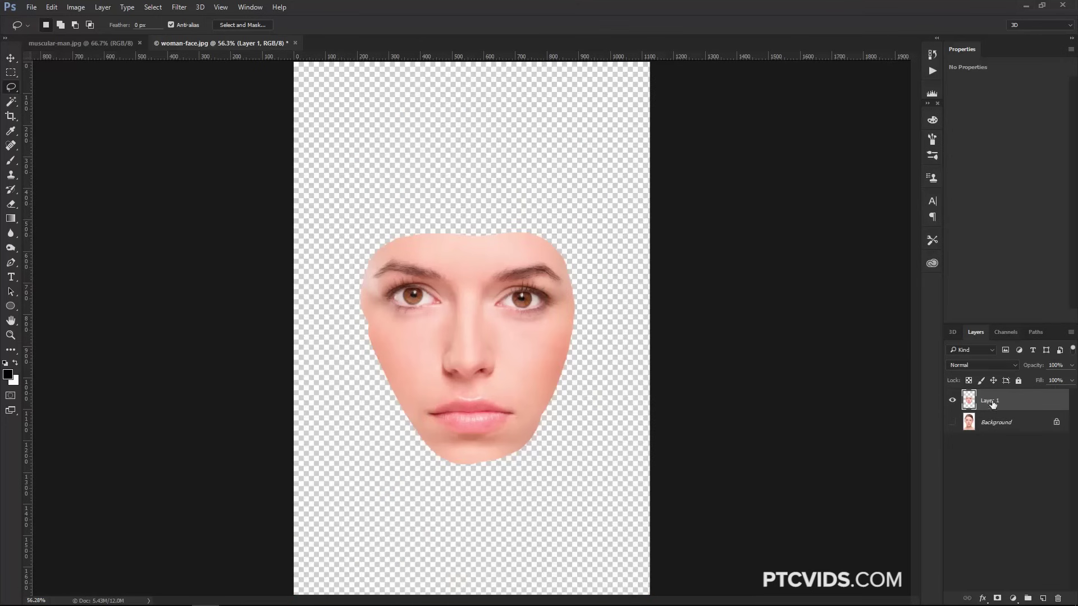
drag(1004, 401, 980, 400)
text(Face)
key(Return)
Step: Bring the Face layer into muscular-man.jpg and place it over the man's chest, below his head
key(v)
mouse_move(466, 331)
mouse_down()
mouse_move(441, 286)
mouse_move(444, 300)
mouse_move(276, 207)
mouse_move(165, 124)
mouse_move(88, 45)
mouse_move(184, 118)
mouse_up()
drag(446, 297, 449, 292)
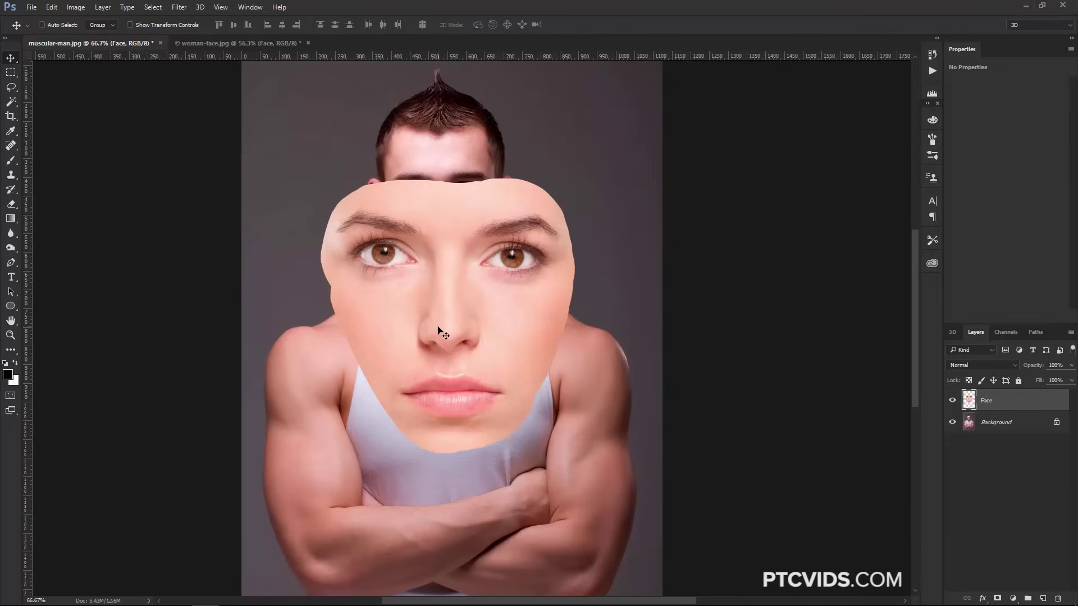
drag(447, 320, 449, 457)
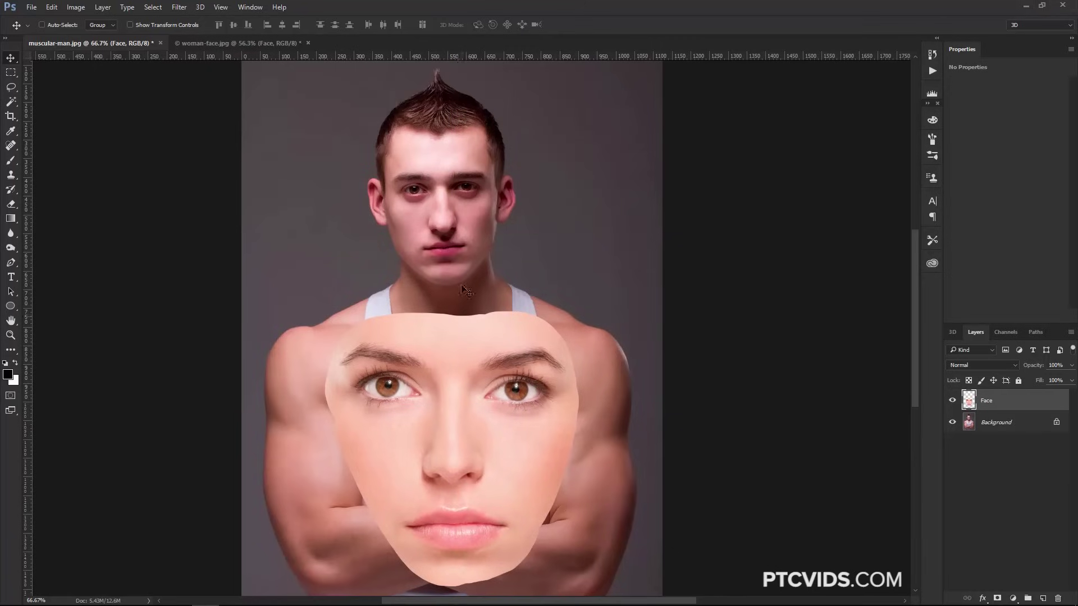
Step: Start a free transform of the Face layer, lower its opacity to 46% and move it over the man's head
key(ctrl+t)
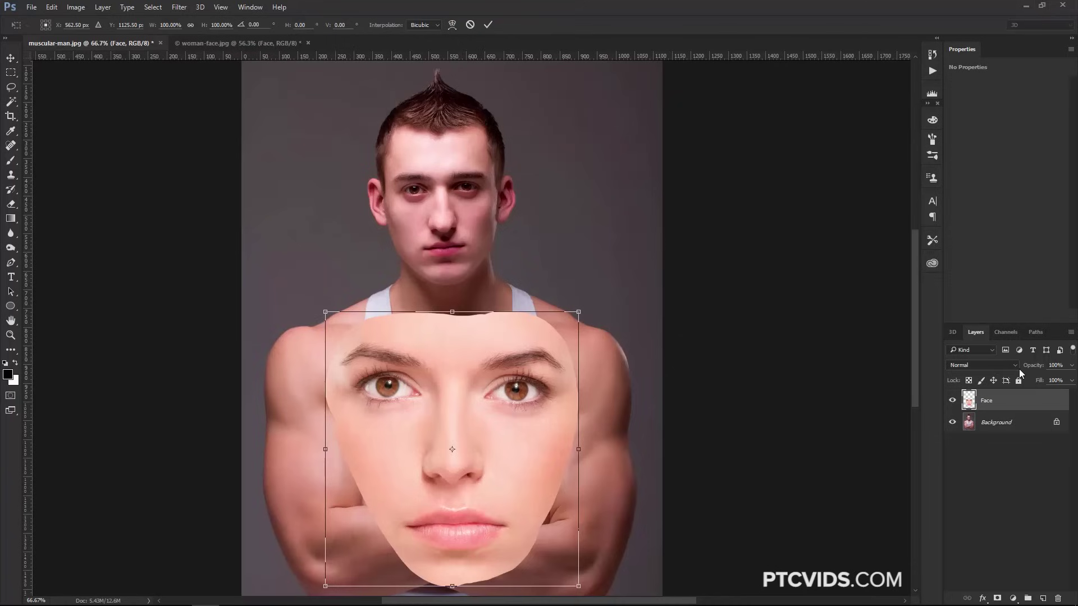
drag(1022, 366, 1004, 365)
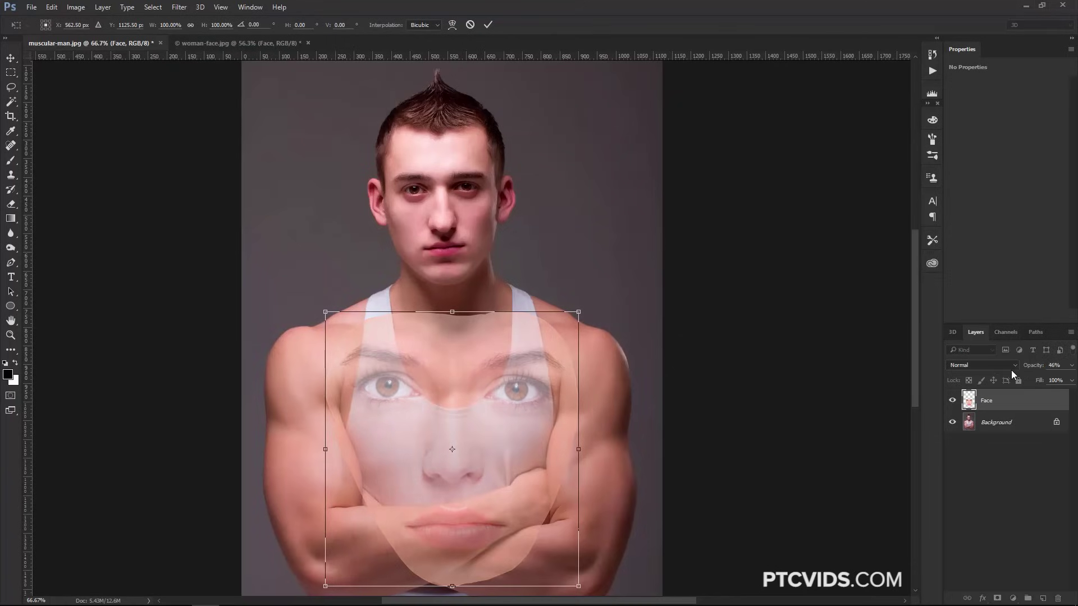
drag(471, 408, 449, 187)
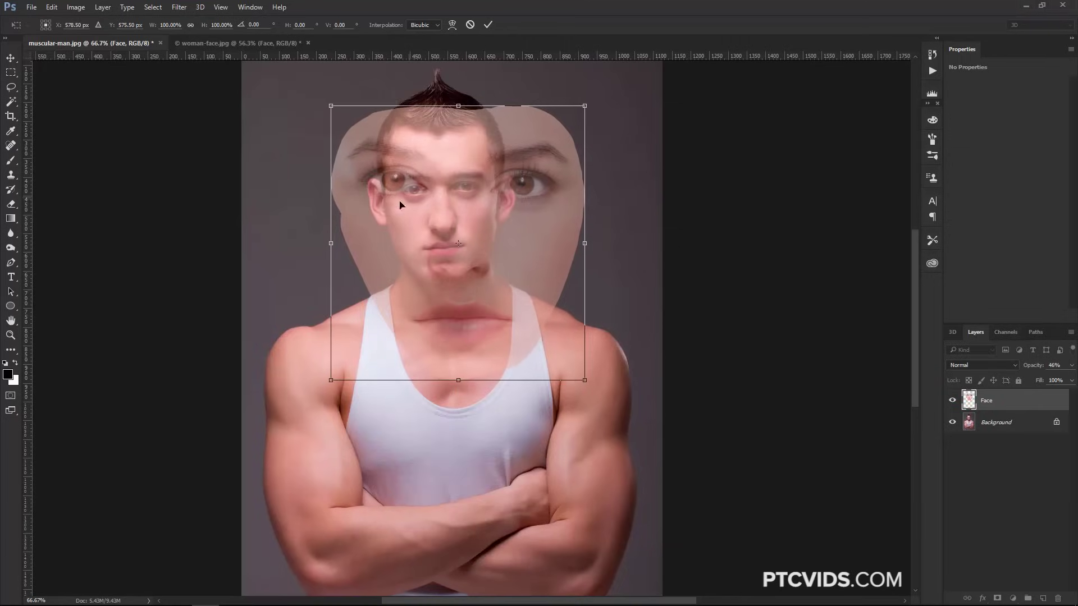
Step: Align the inner corner of the woman's left-hand eye with the inner corner of the man's matching eye
key(ctrl)
key(ctrl+plus)
key(ctrl+plus)
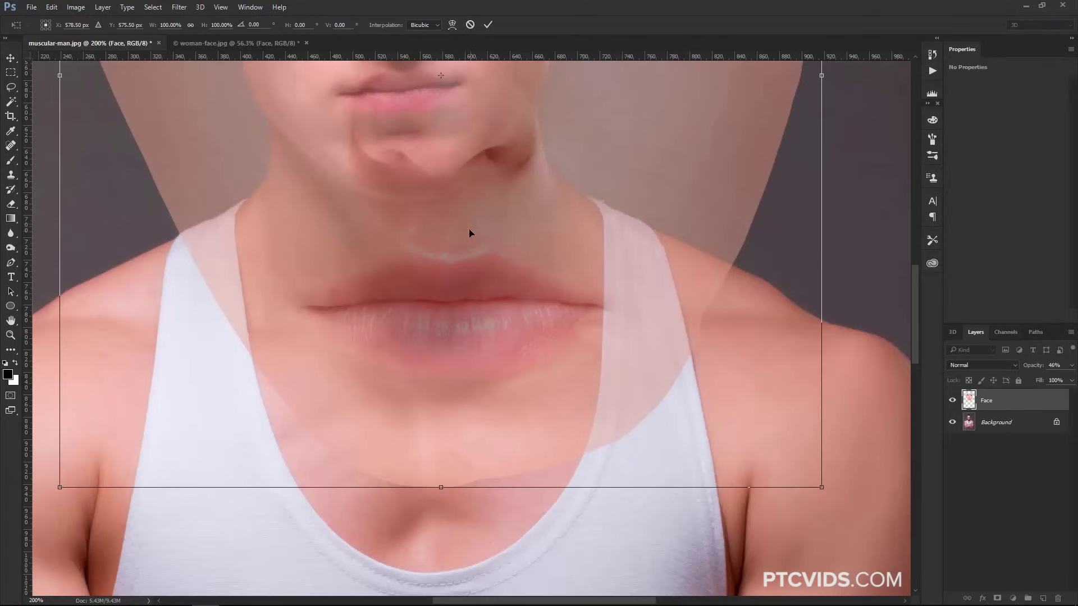
drag(430, 201, 475, 529)
drag(394, 276, 400, 291)
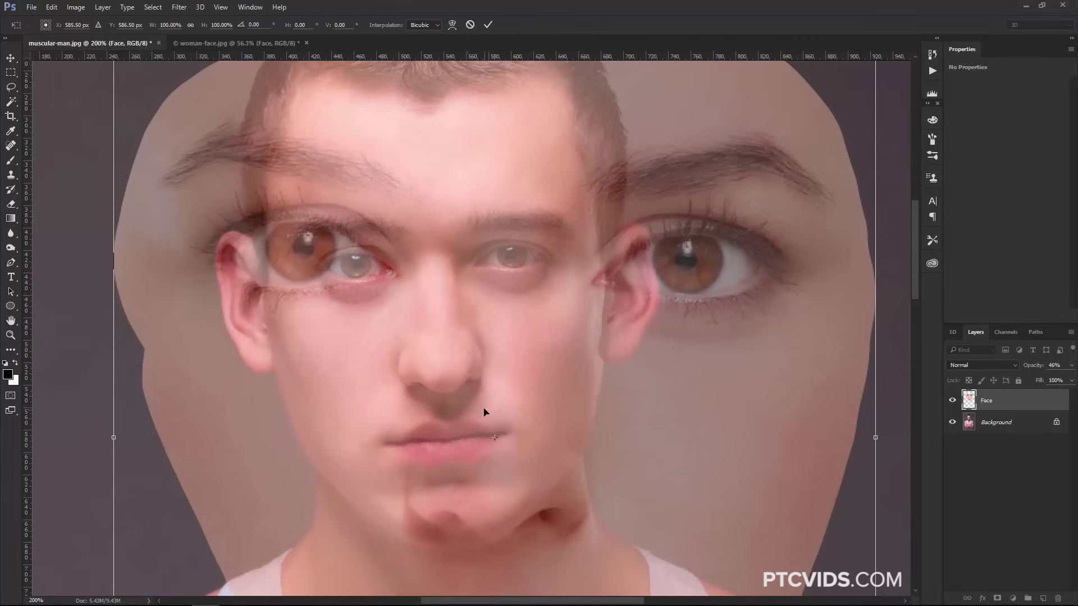
drag(606, 230, 604, 301)
drag(111, 137, 79, 128)
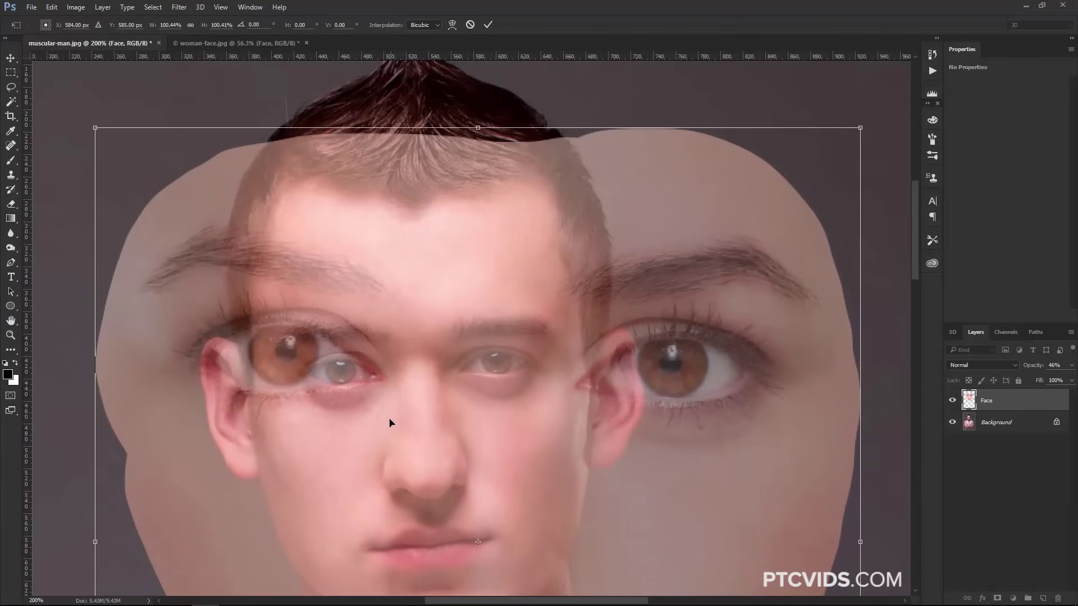
Step: Set the transform's reference point on the aligned eye corner, scale the face to about 44% and rotate it to about -7.8°
alt+click(382, 378)
drag(382, 377, 464, 509)
alt+click(382, 382)
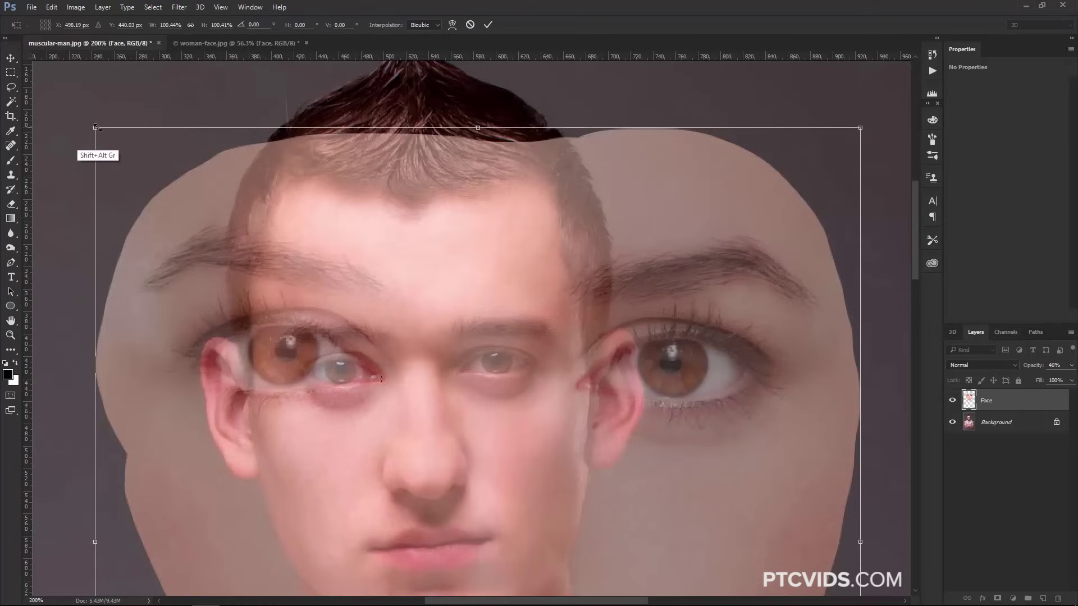
drag(97, 129, 278, 246)
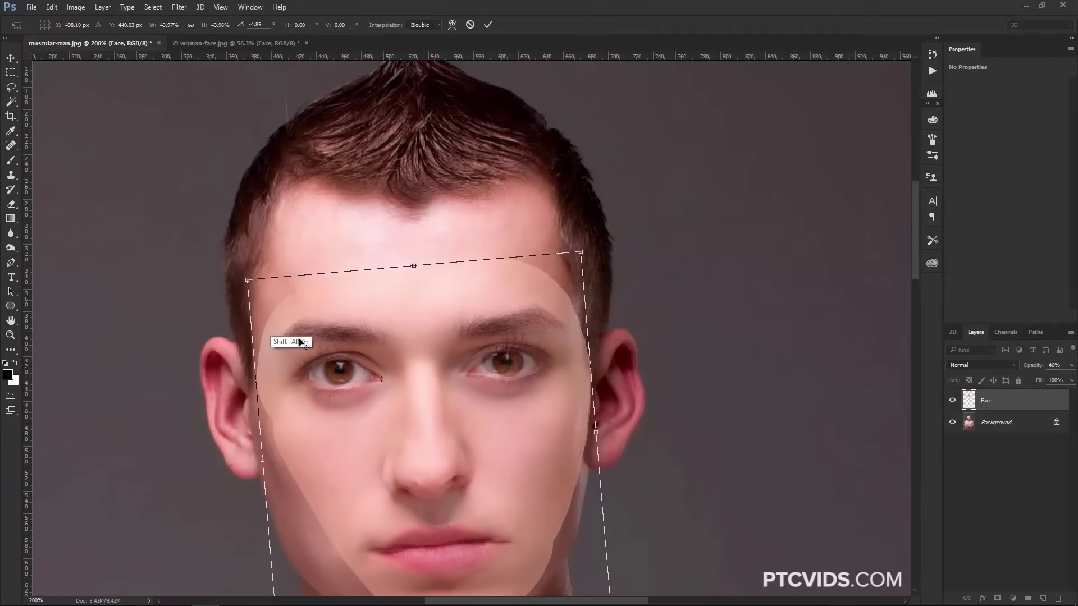
drag(582, 233, 597, 287)
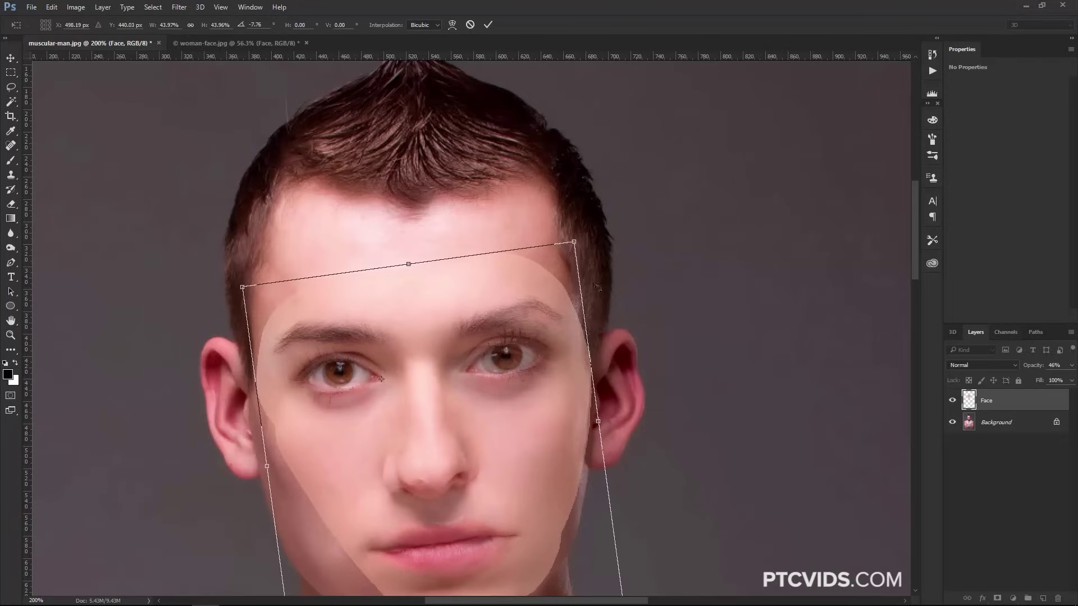
Step: Fit the face to the man's eyes and mouth with 42.37% width, 43.77% height and -3.80° rotation
drag(601, 420, 587, 422)
drag(232, 281, 237, 285)
drag(443, 510, 395, 334)
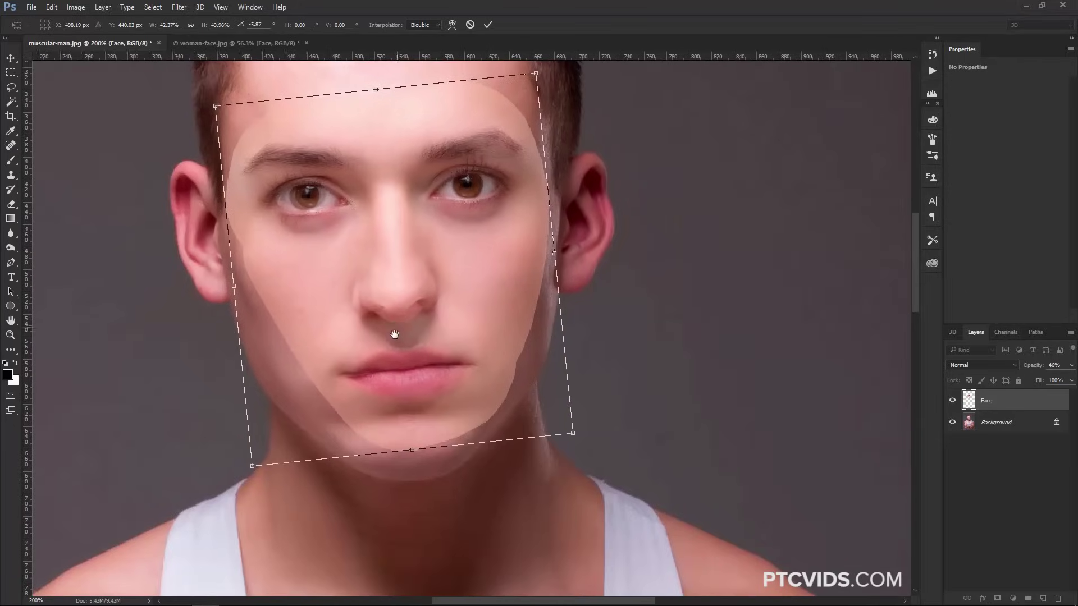
drag(596, 441, 590, 449)
drag(404, 451, 403, 450)
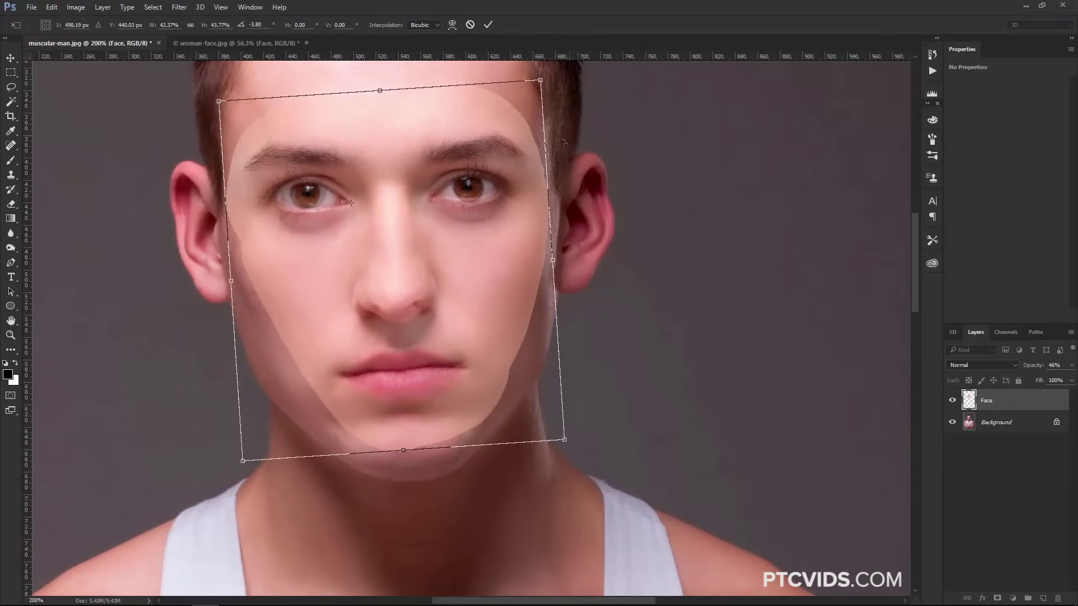
Step: Raise the Face layer's opacity to 95% and apply the transform
drag(1033, 365, 1049, 368)
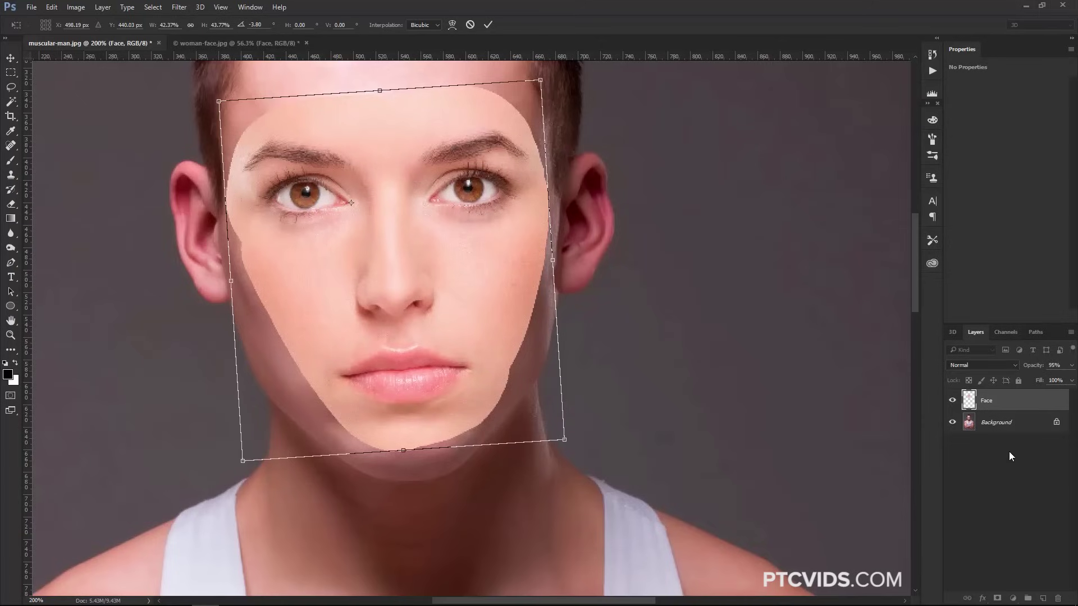
key(Return)
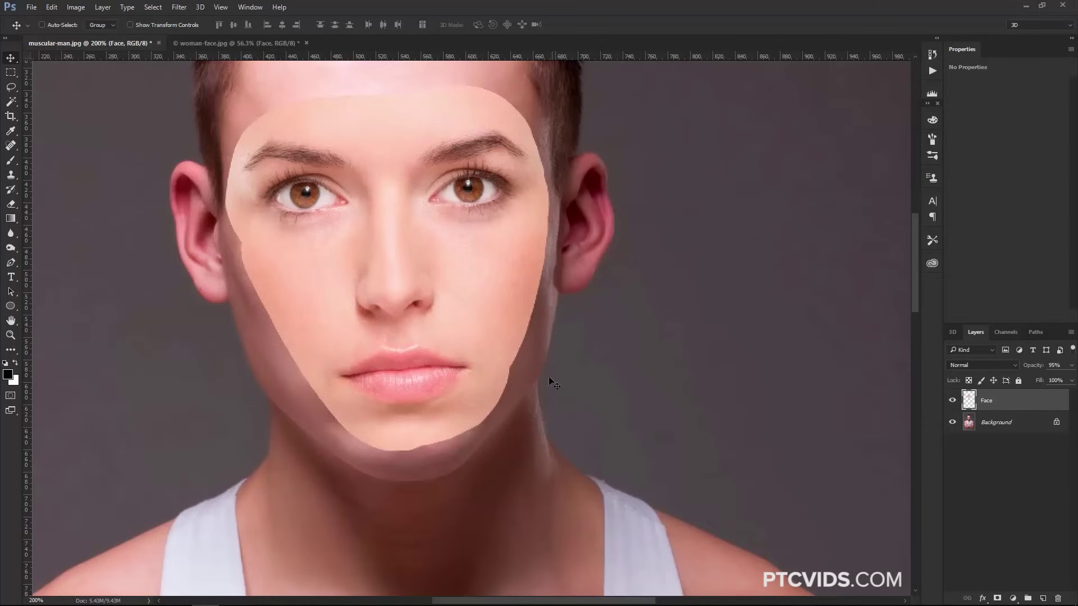
drag(506, 380, 511, 383)
key(ctrl+minus)
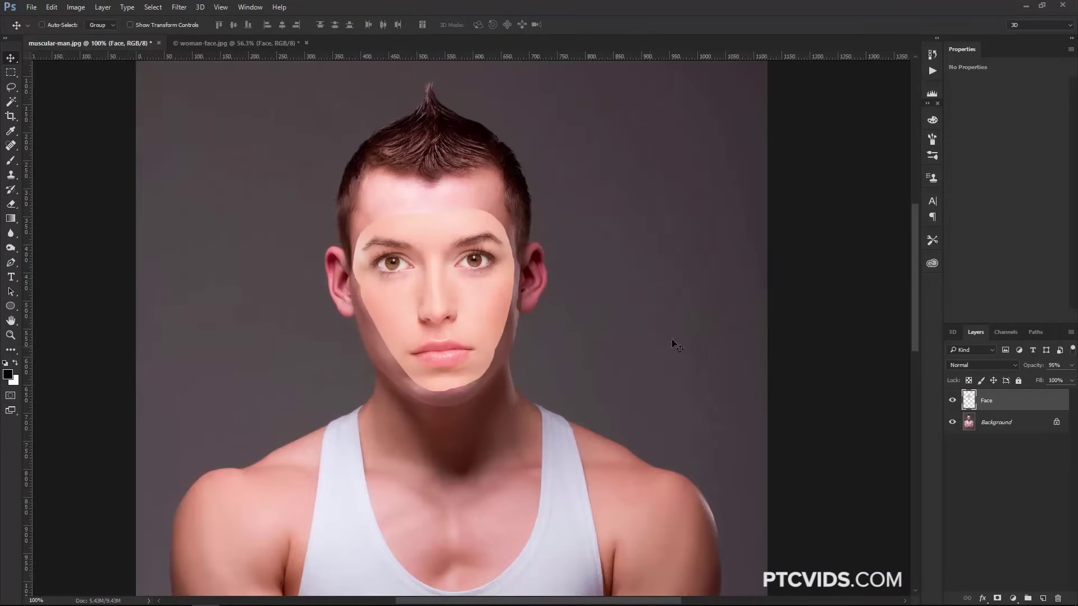
Step: Rotate the Face layer about 1.09° around the aligned inner eye corner and compare it with the man's original face
click(952, 401)
click(952, 400)
key(ctrl+t)
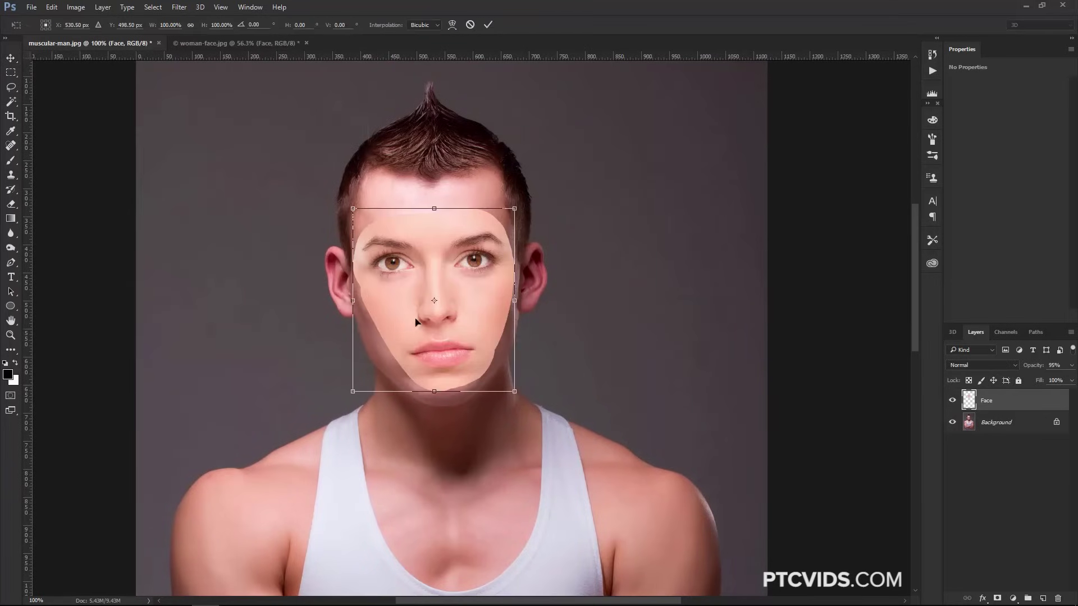
alt+click(414, 267)
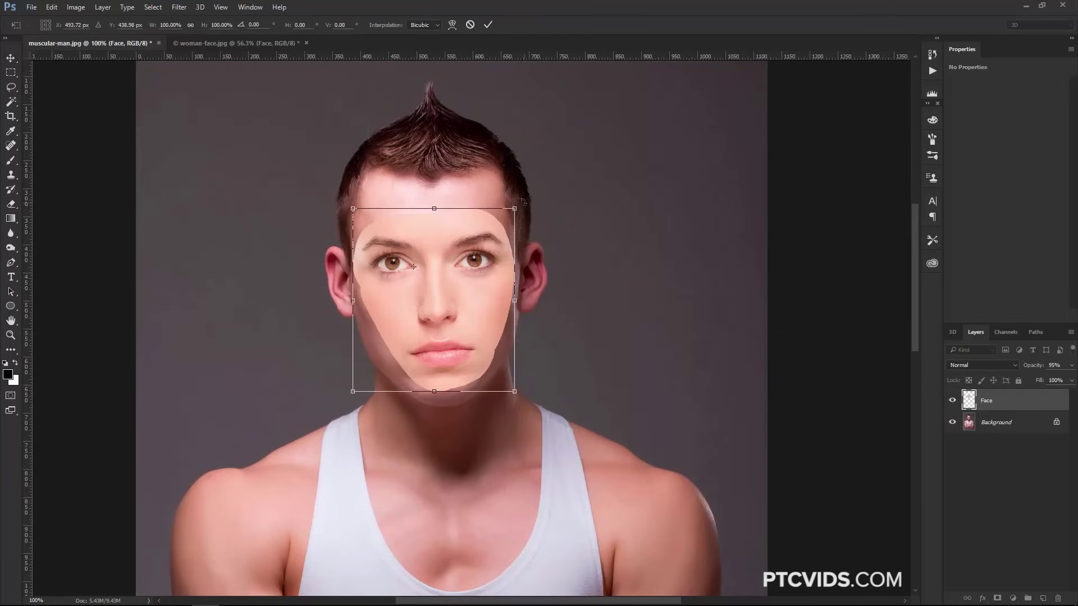
drag(521, 199, 530, 202)
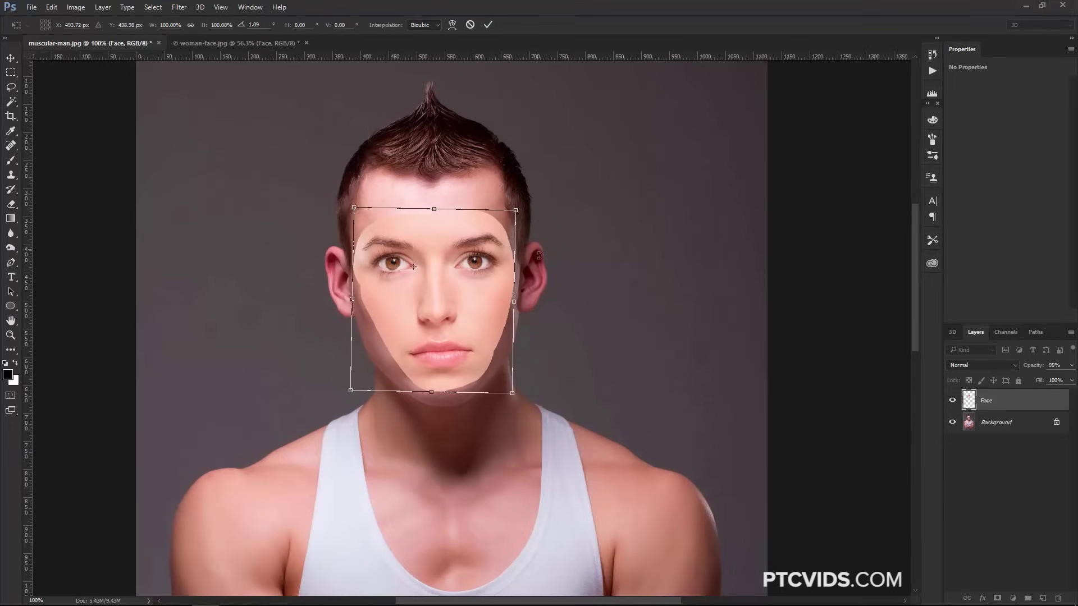
key(Return)
click(953, 400)
click(953, 401)
click(953, 401)
click(952, 401)
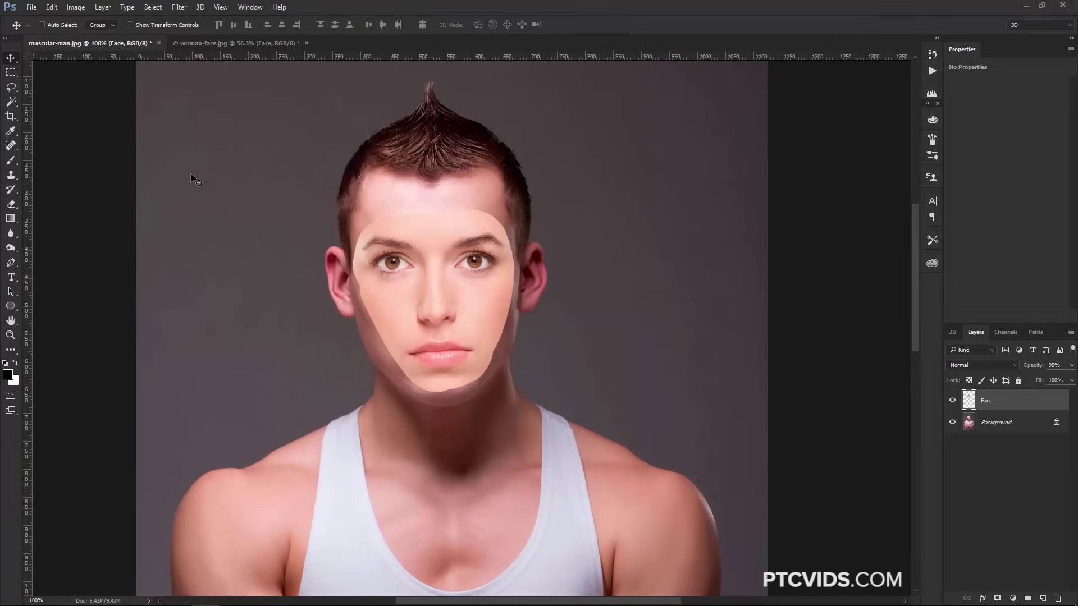
Step: Try Match Color on the Face layer with muscular-man.jpg as the source and Background as the source layer
click(75, 7)
mouse_move(94, 36)
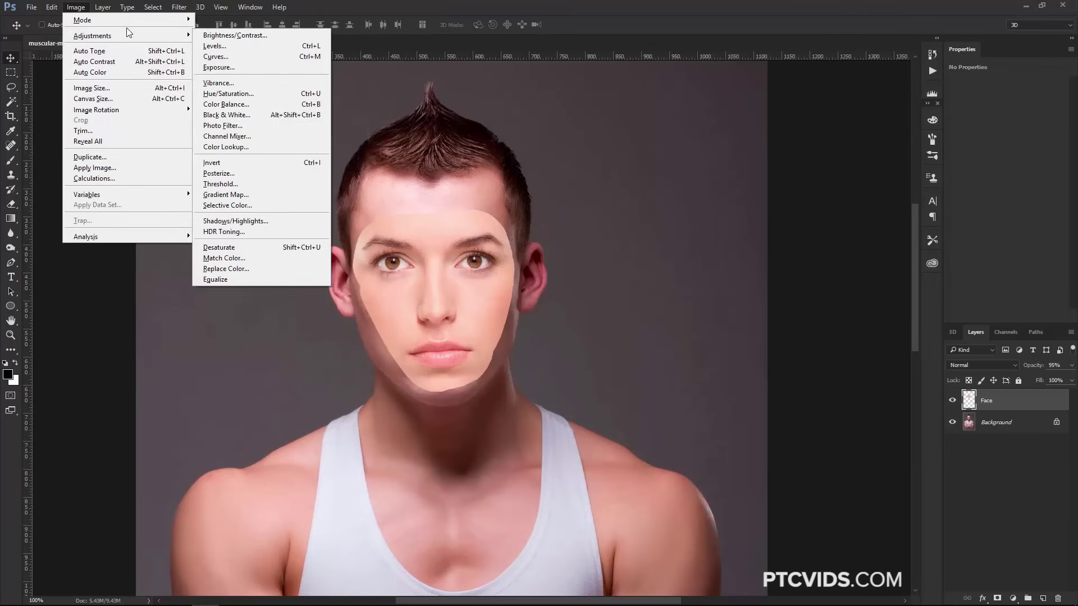
click(245, 257)
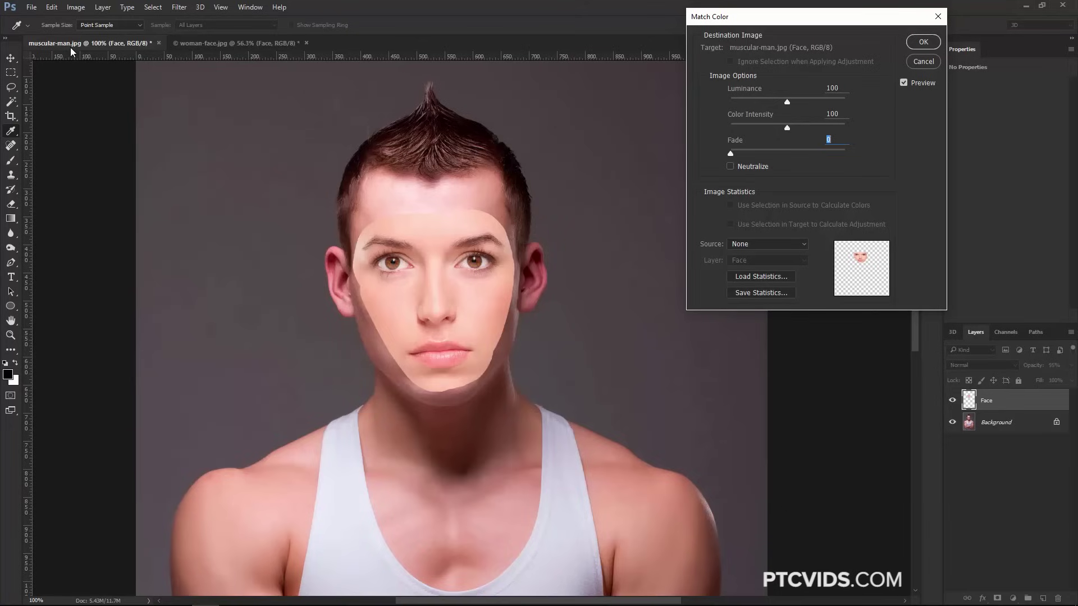
click(749, 243)
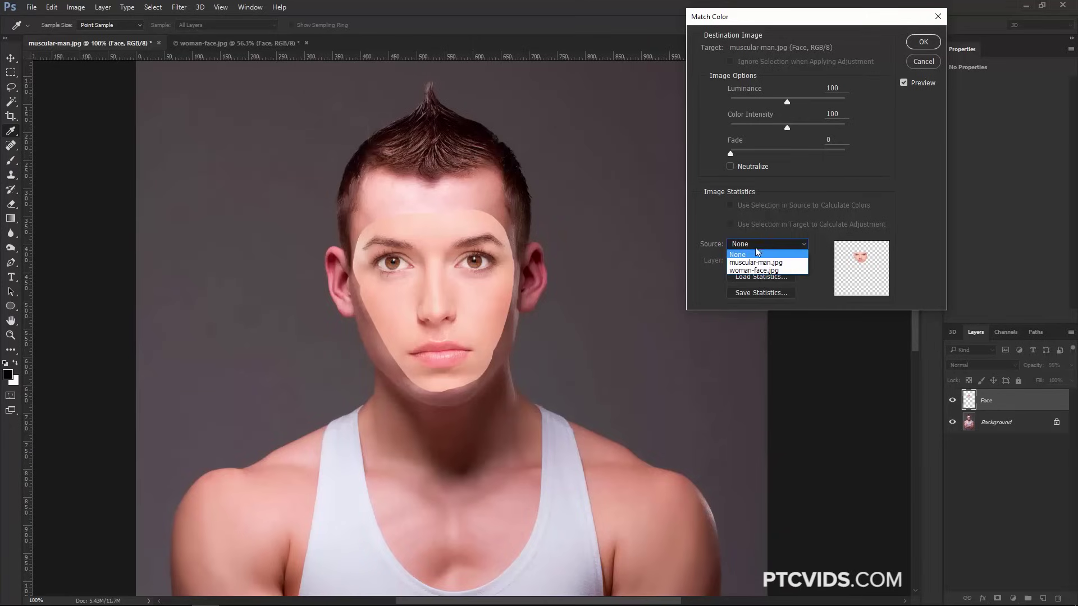
click(738, 261)
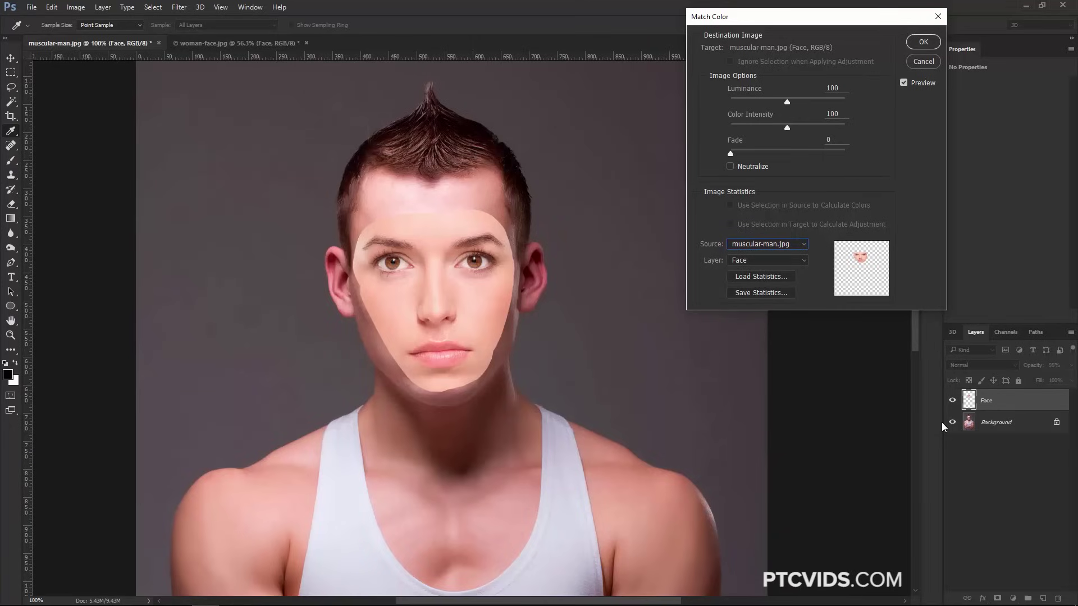
click(747, 260)
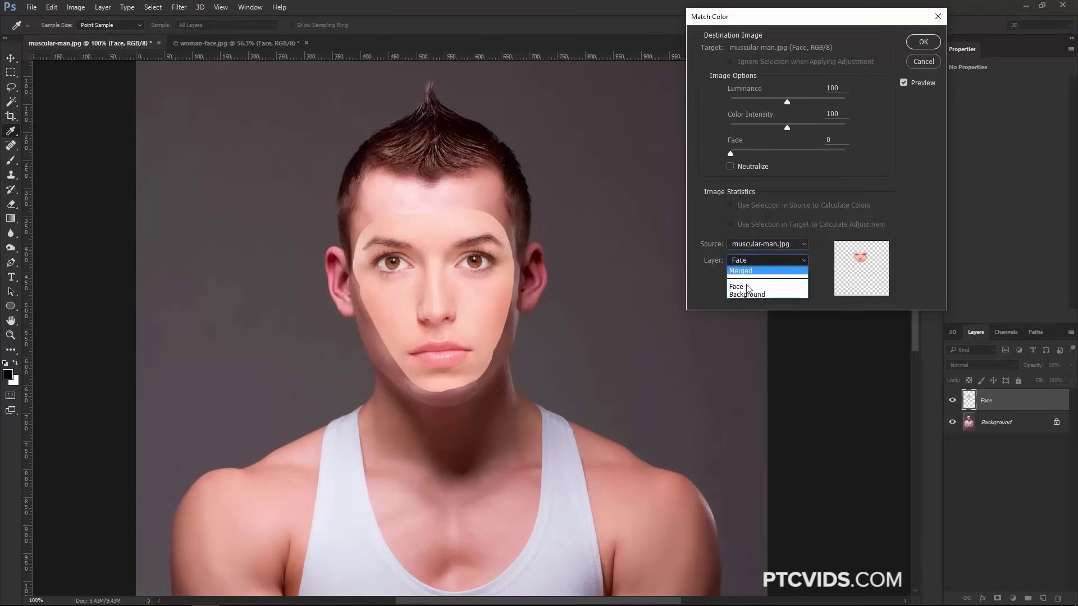
click(749, 294)
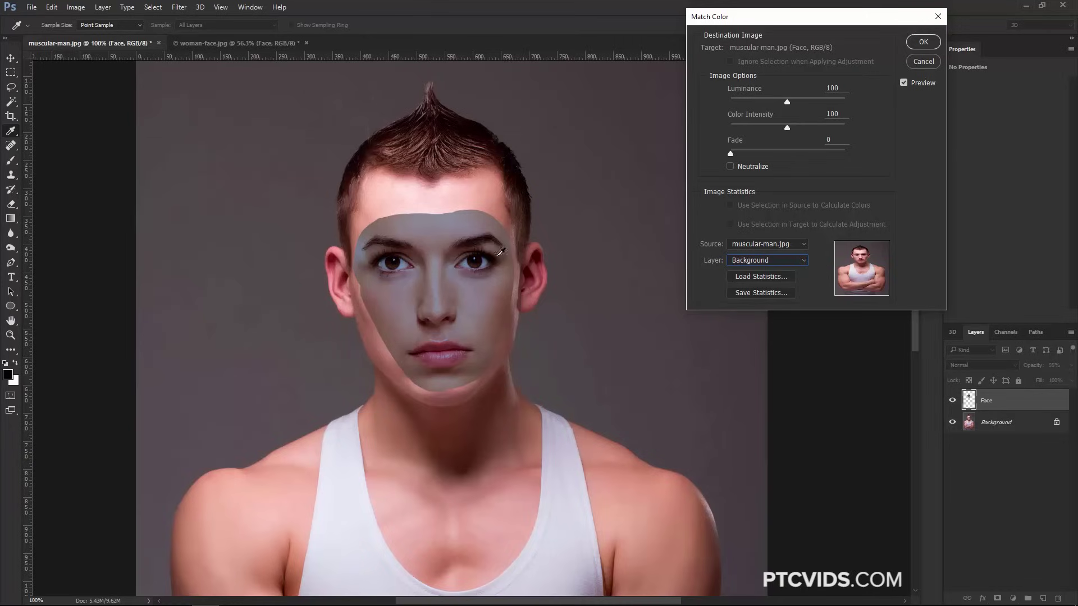
click(922, 63)
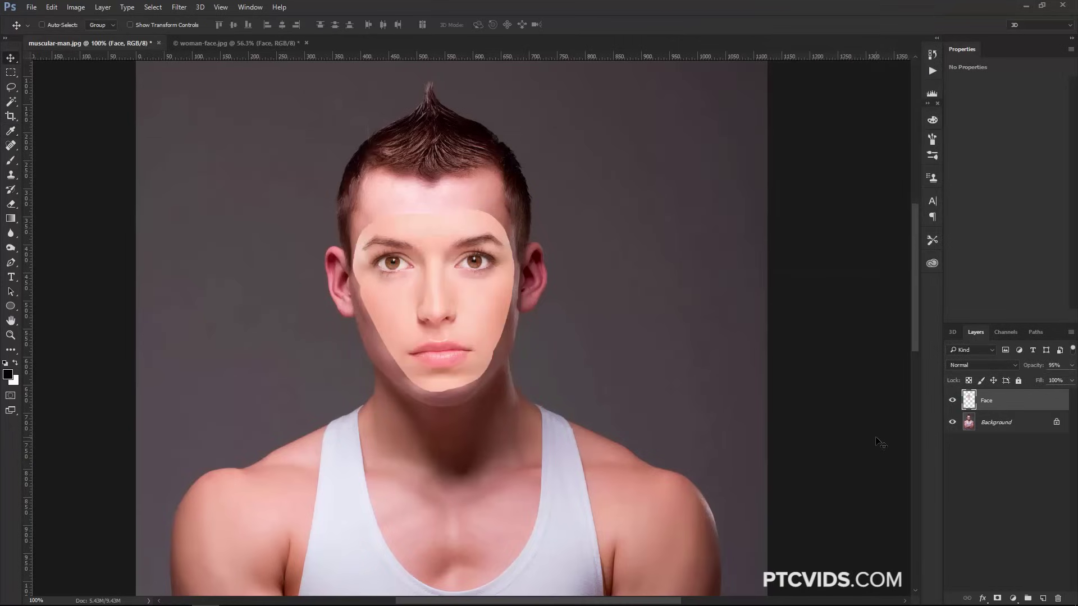
Step: Select the Face layer's outline and start Match Color with muscular-man.jpg as the source and Background as the source layer
key(ctrl)
ctrl+click(969, 400)
click(76, 7)
mouse_move(91, 35)
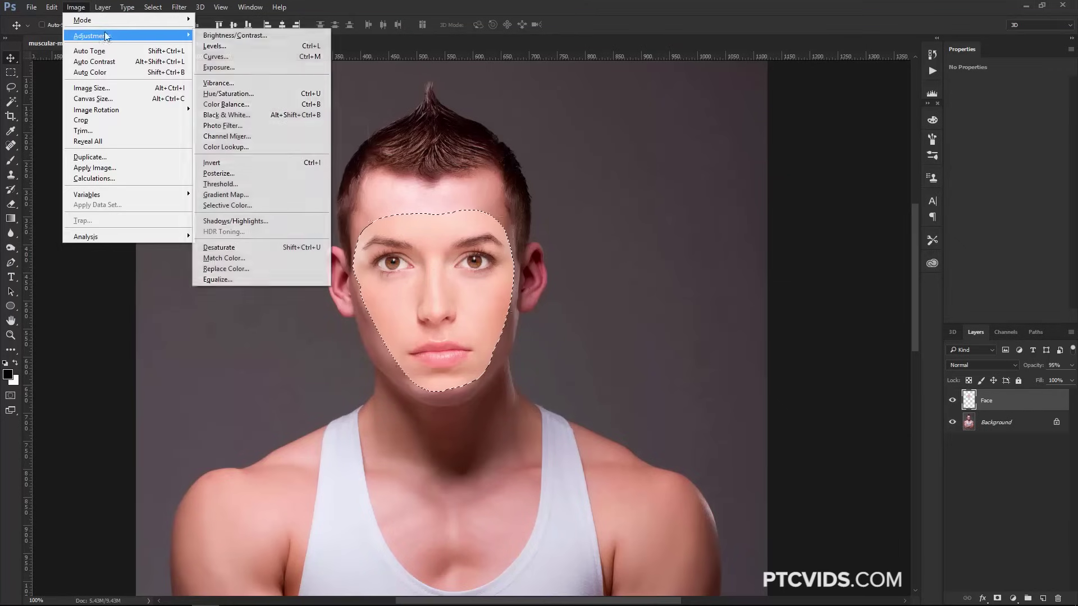
click(253, 262)
click(744, 244)
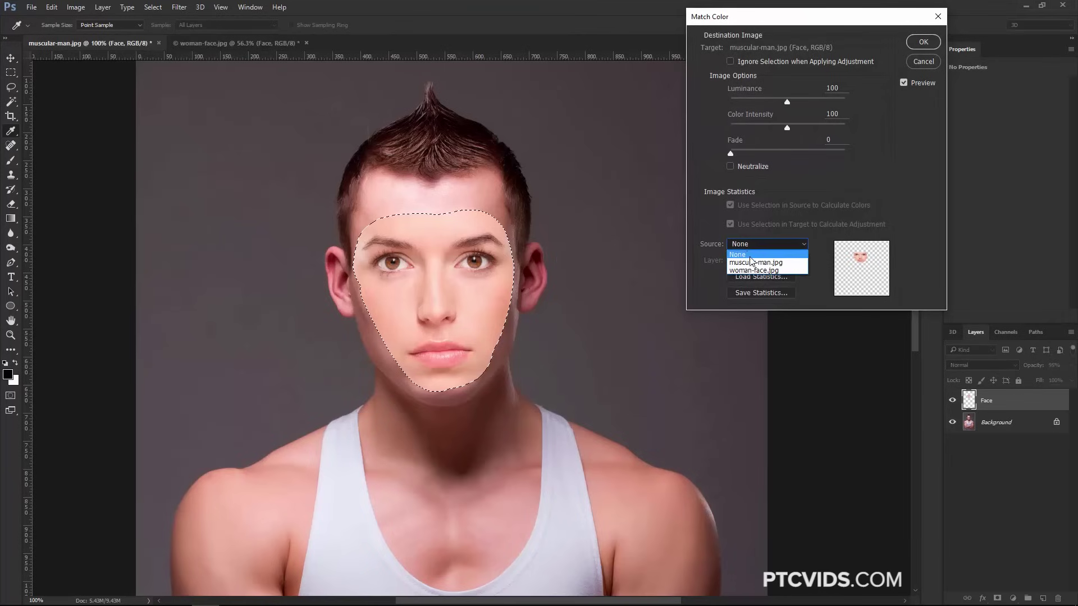
click(753, 262)
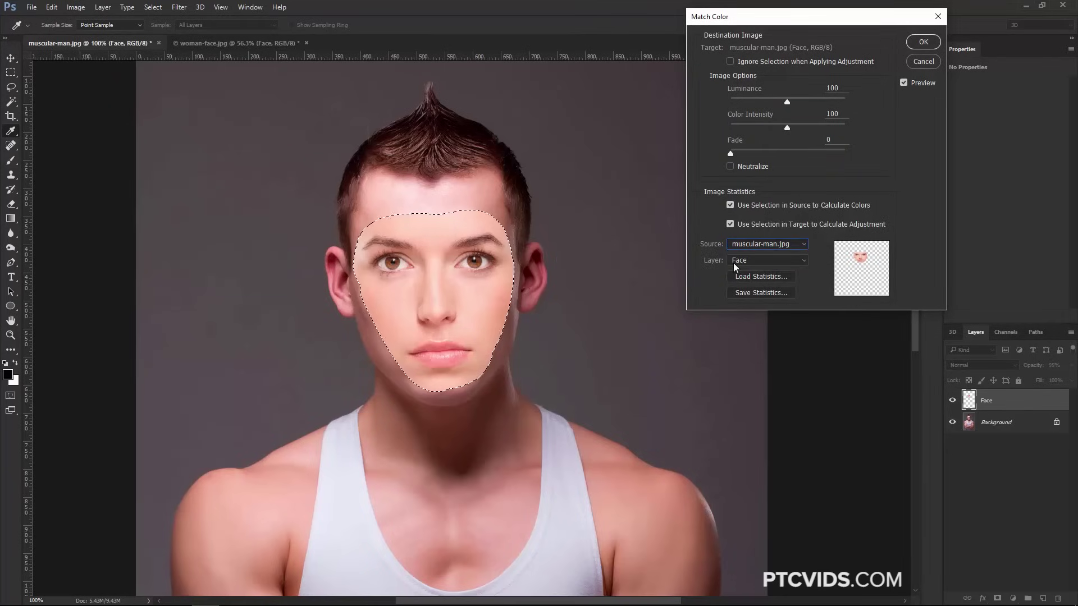
click(735, 261)
click(753, 294)
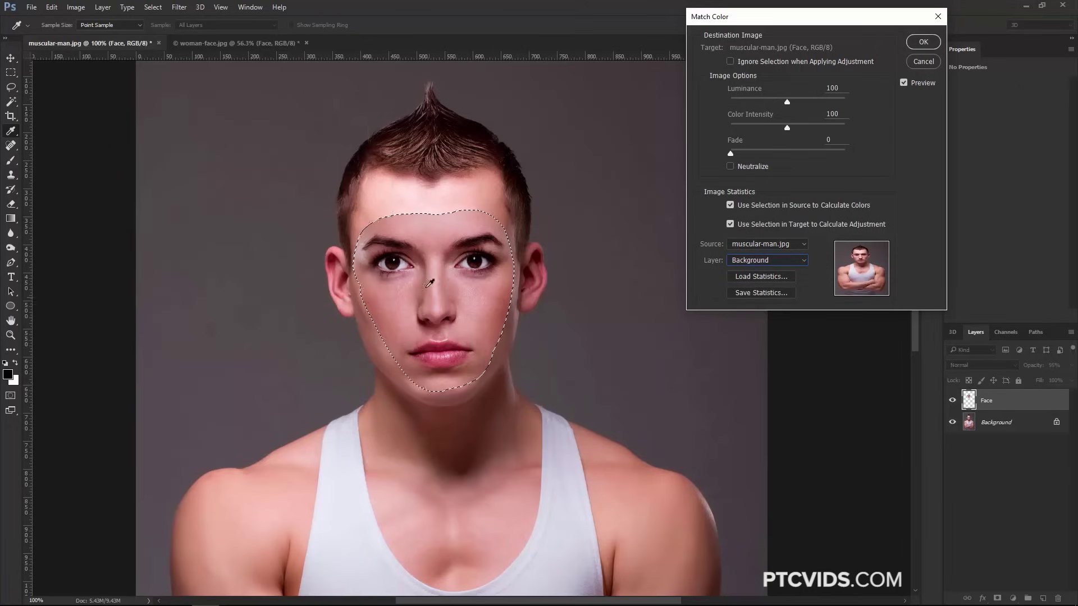
Step: Fade the colour match to 14, apply it to the face and clear the selection
drag(731, 154, 742, 155)
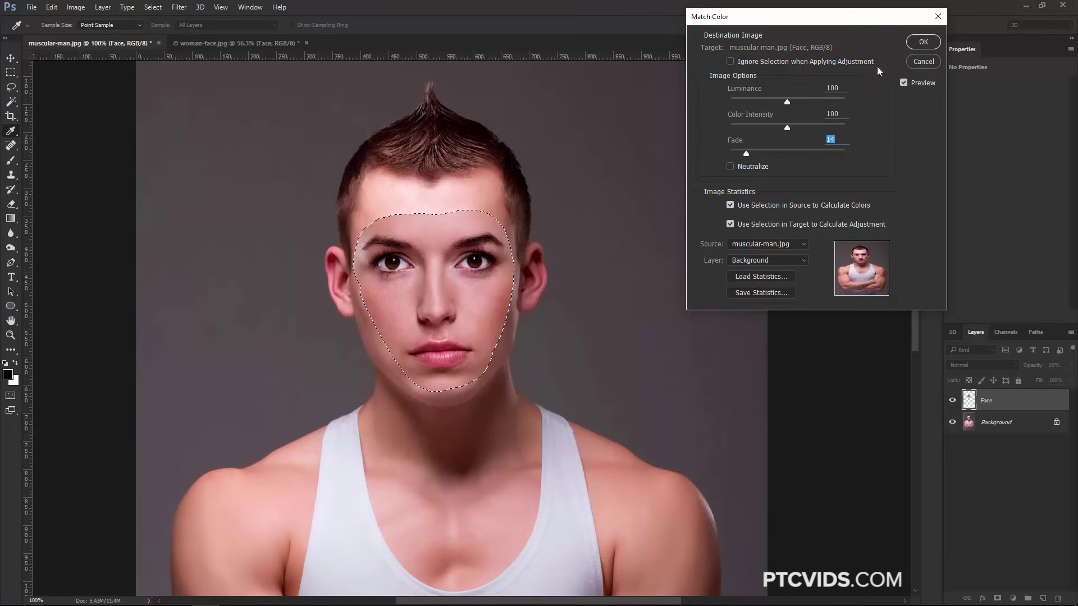
click(923, 42)
key(ctrl)
key(ctrl+d)
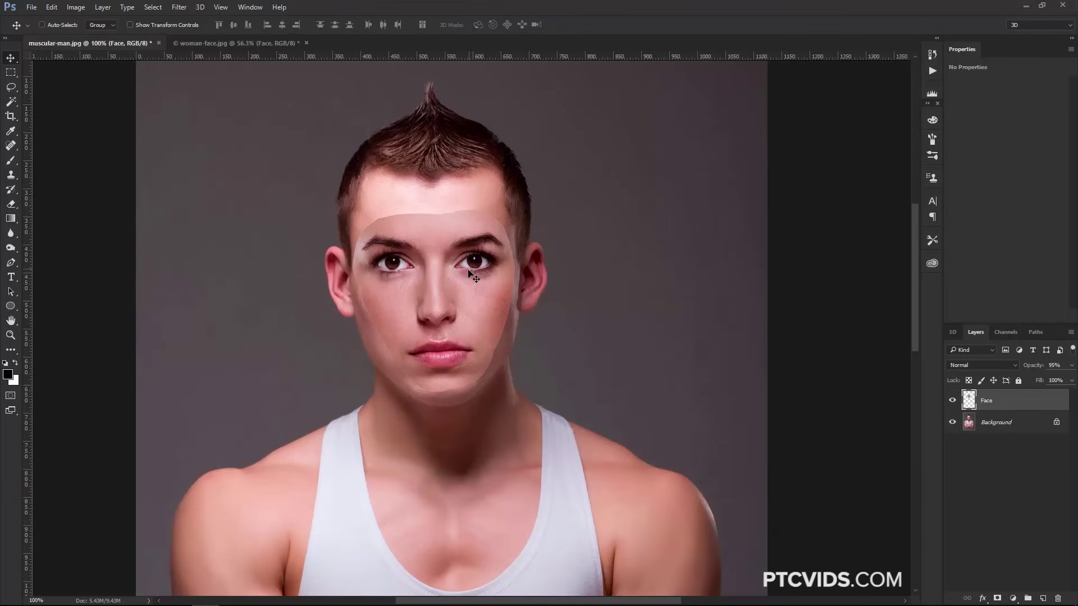
Step: Lock the Face layer's transparent pixels and apply a slight Gaussian Blur to match the man's skin sharpness
key(ctrl+plus)
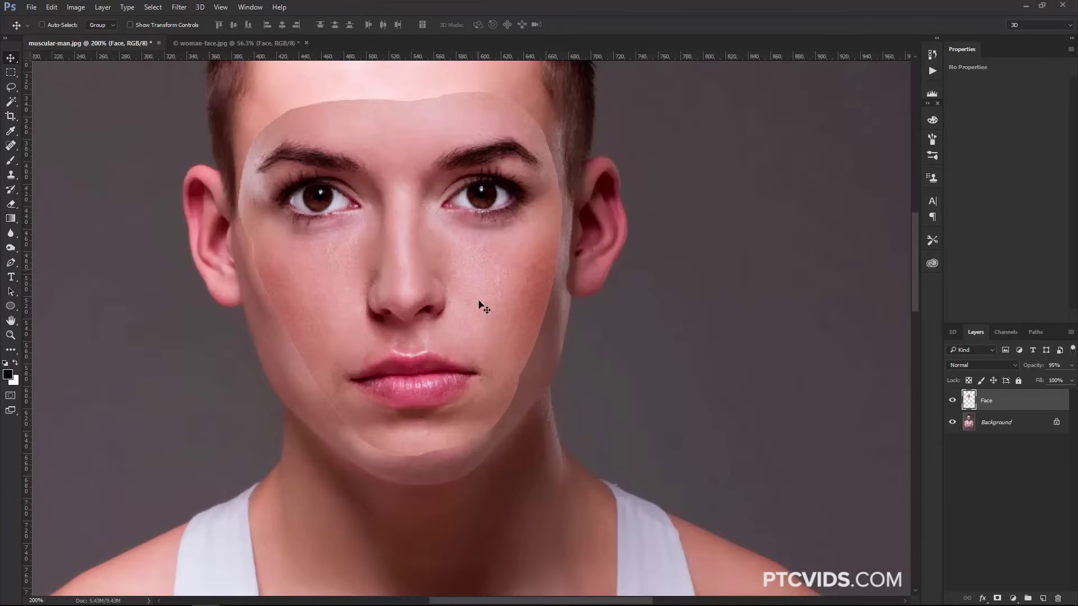
click(952, 401)
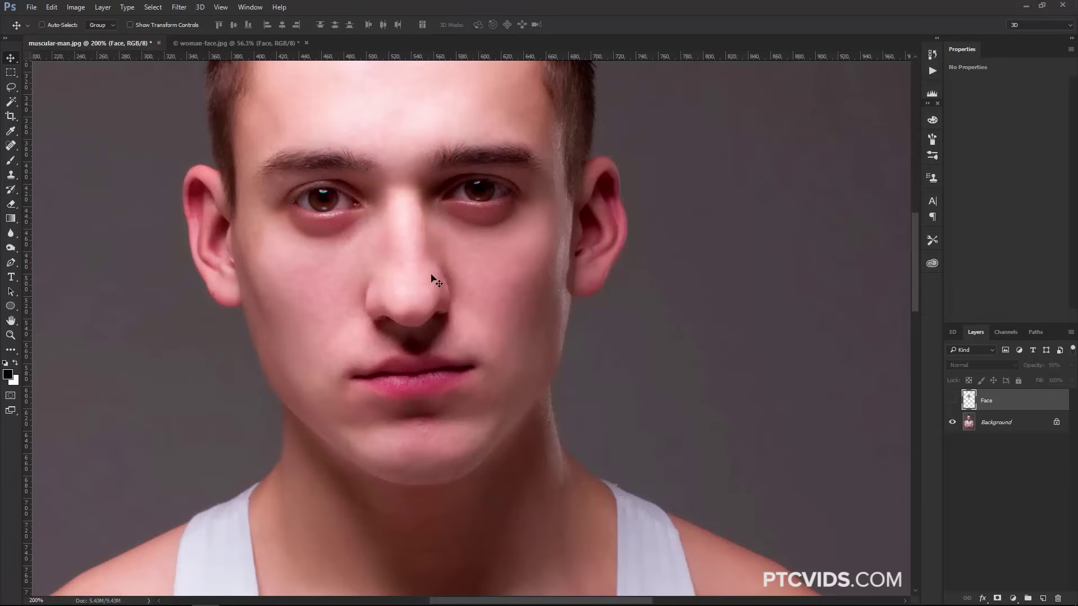
click(952, 401)
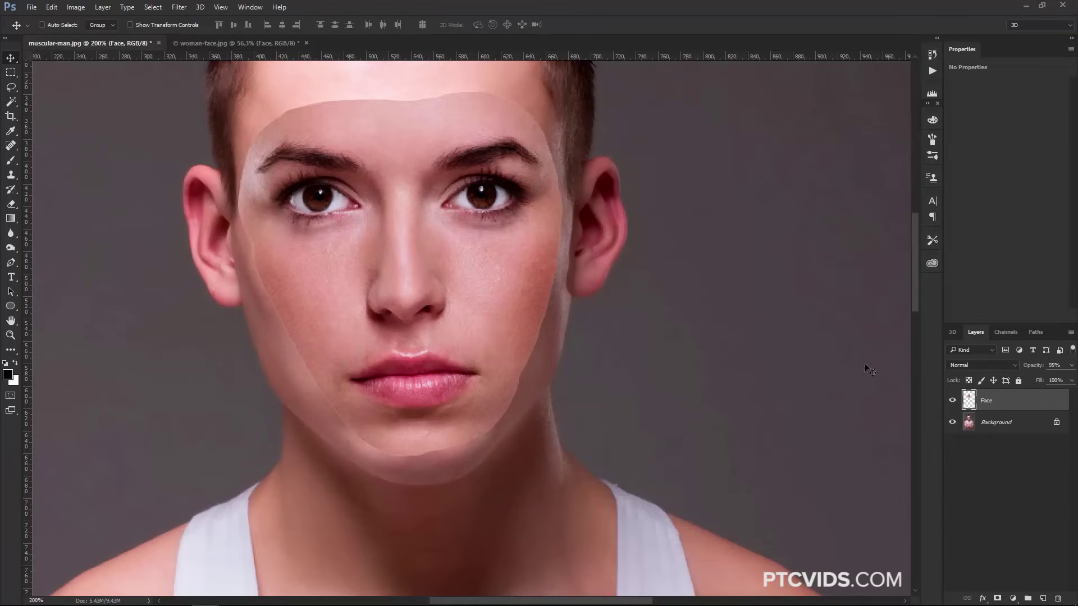
click(969, 381)
click(179, 8)
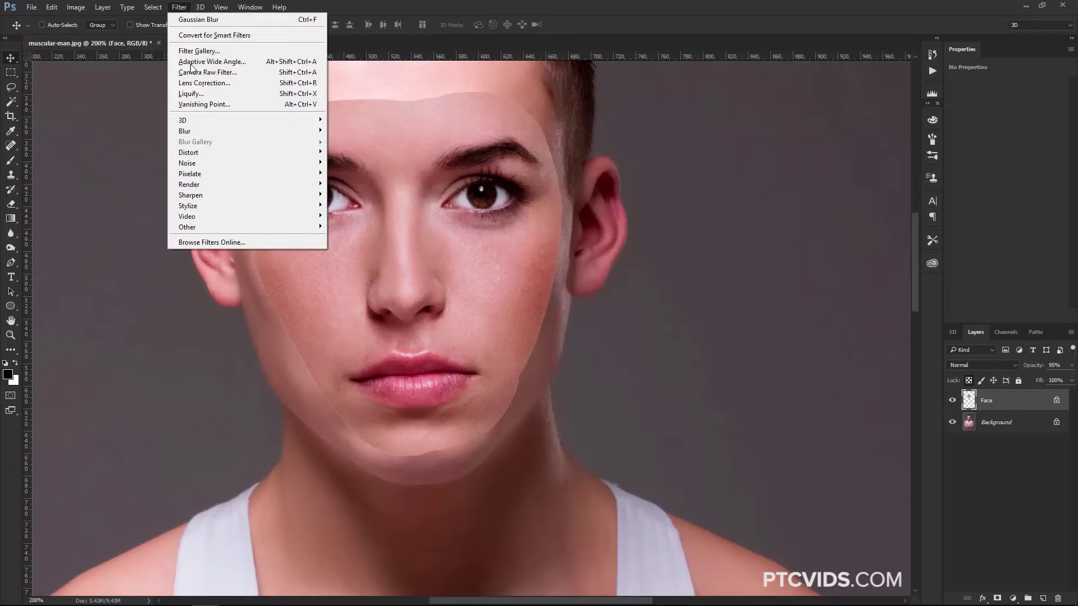
mouse_move(199, 132)
click(146, 171)
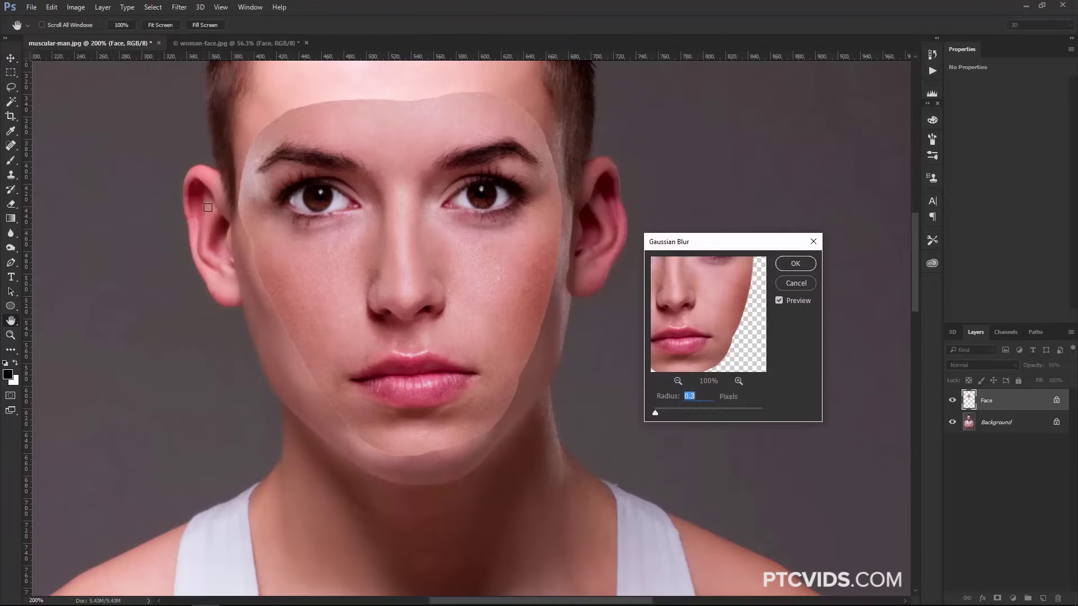
drag(725, 406, 654, 414)
click(796, 264)
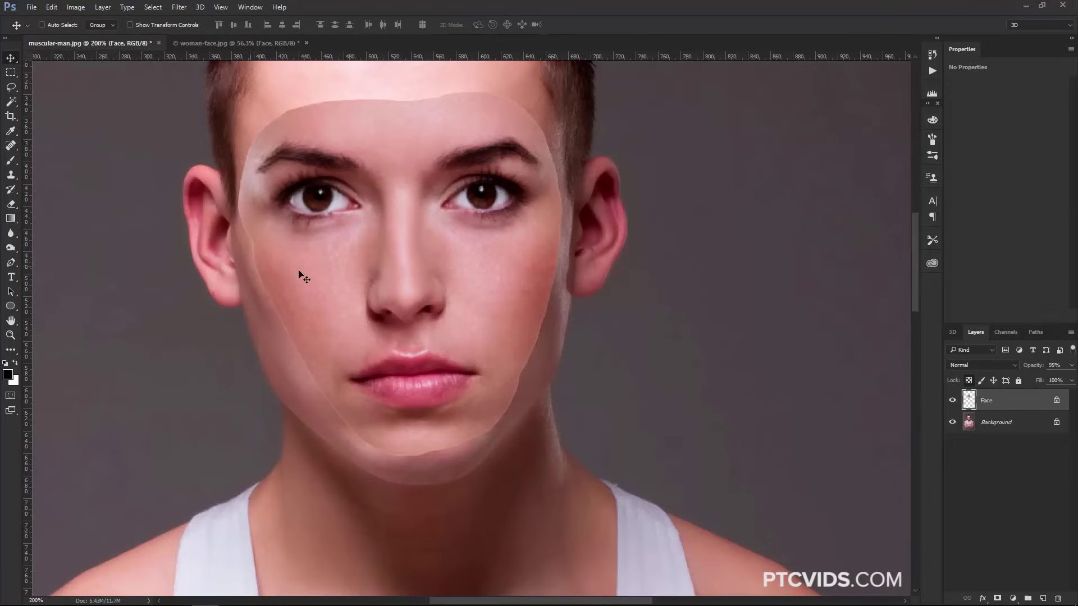
Step: Unlock the Face layer's transparent pixels and compare the softened face with the man's original face
click(10, 233)
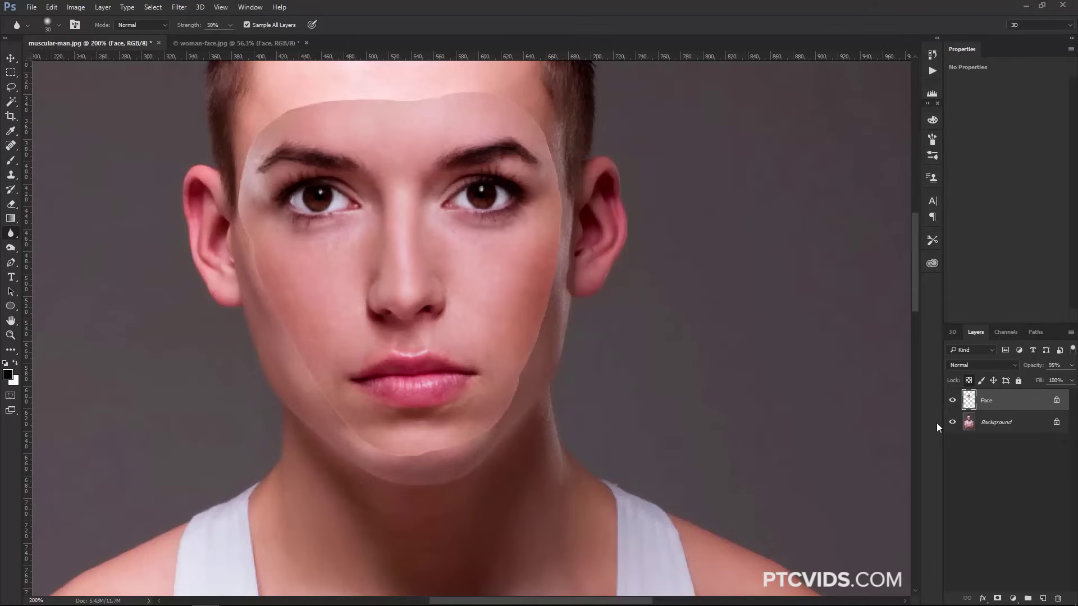
click(968, 381)
click(953, 401)
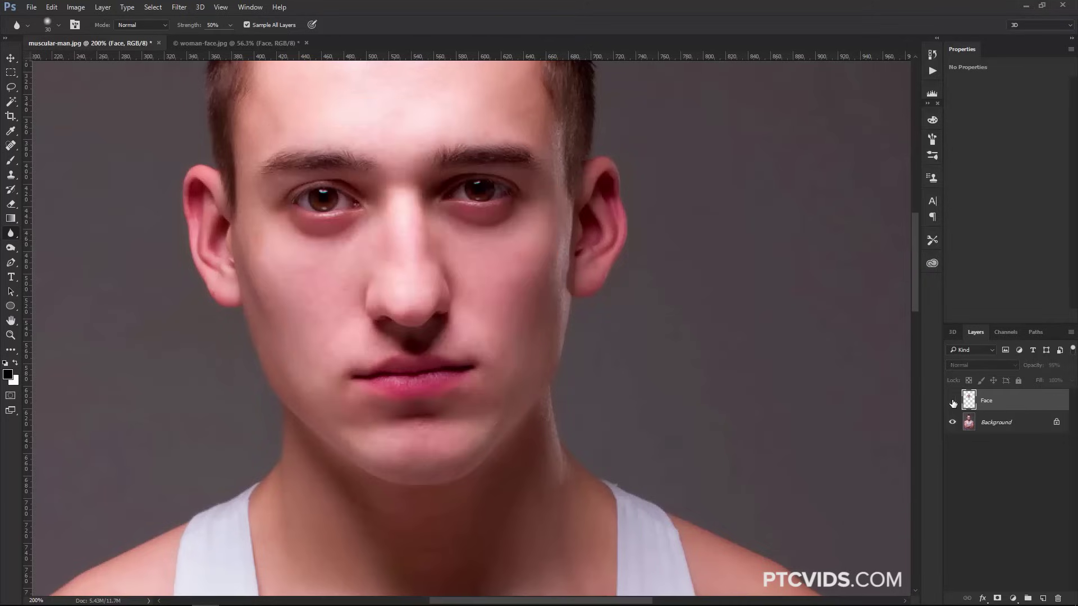
click(952, 401)
click(952, 401)
click(953, 401)
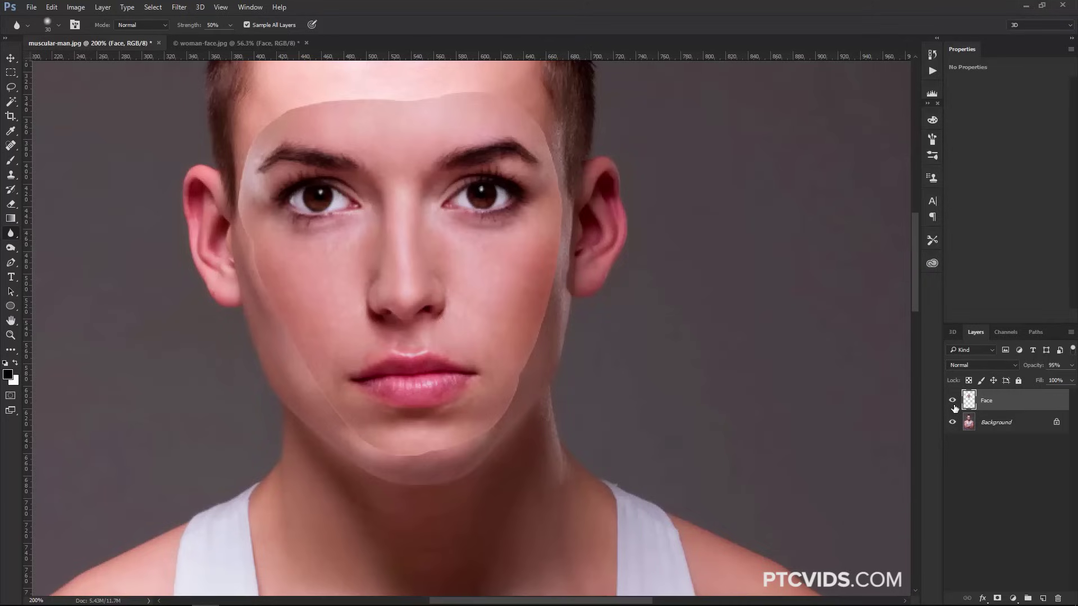
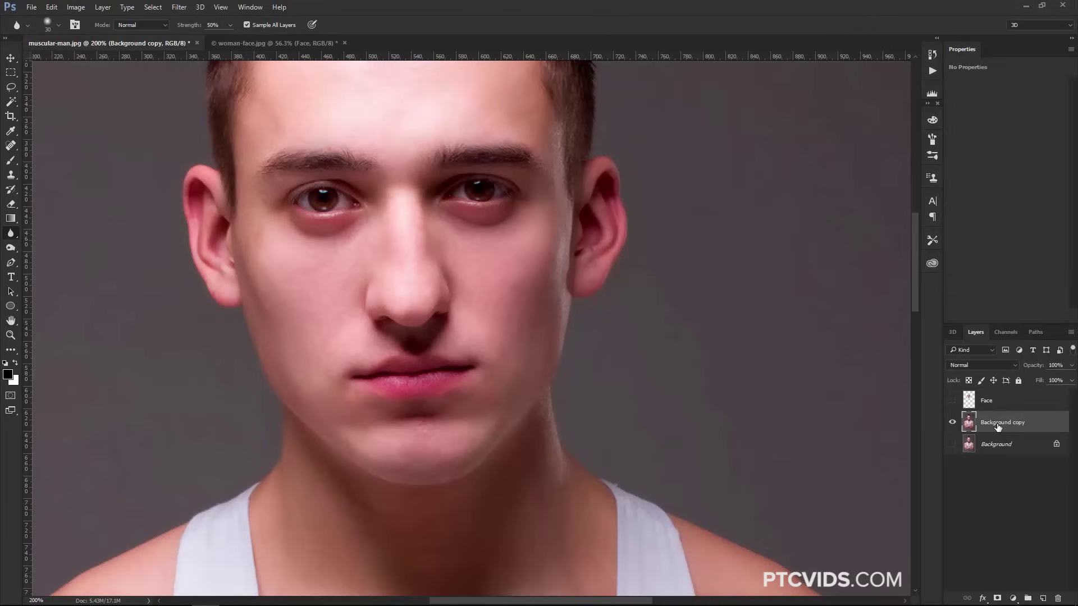
Step: Rename the Background copy layer as Body and check the Face and Body layers by switching their visibility
double_click(1001, 423)
text(Body)
click(1011, 400)
click(953, 401)
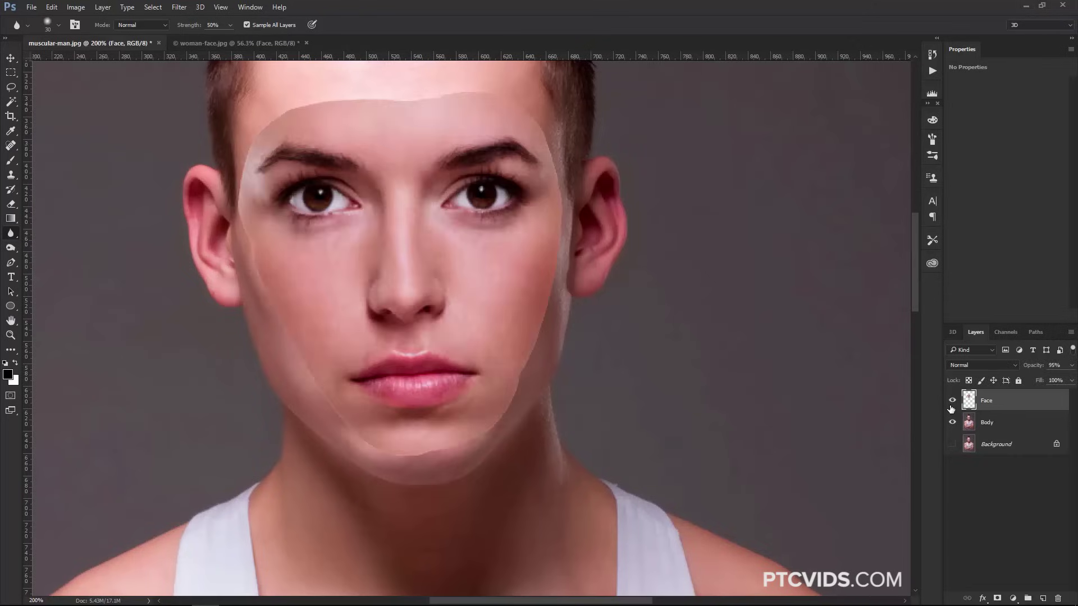
click(952, 400)
click(952, 422)
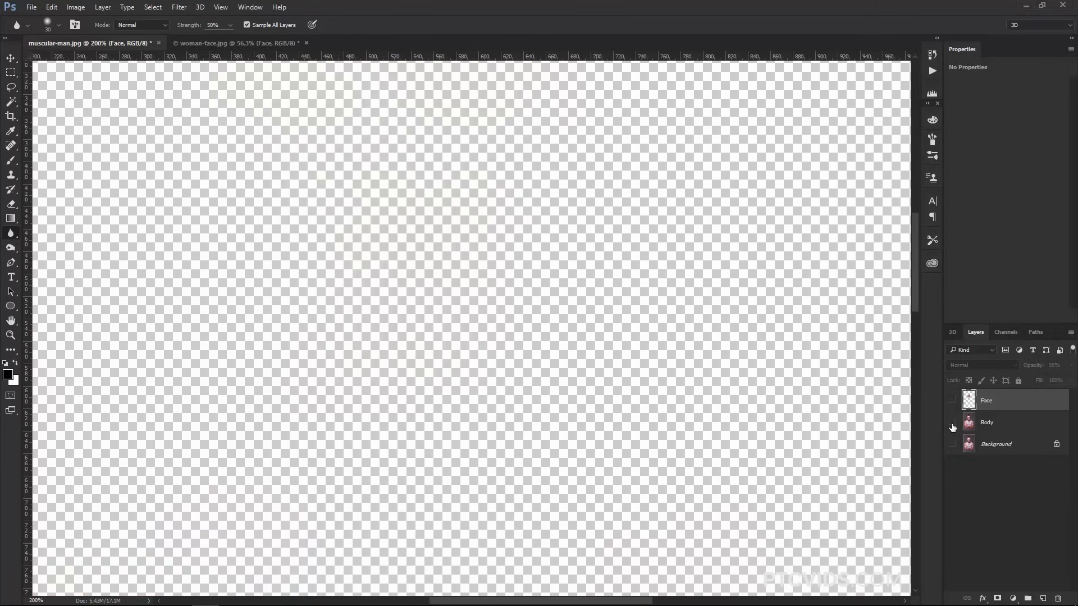
click(952, 422)
click(952, 401)
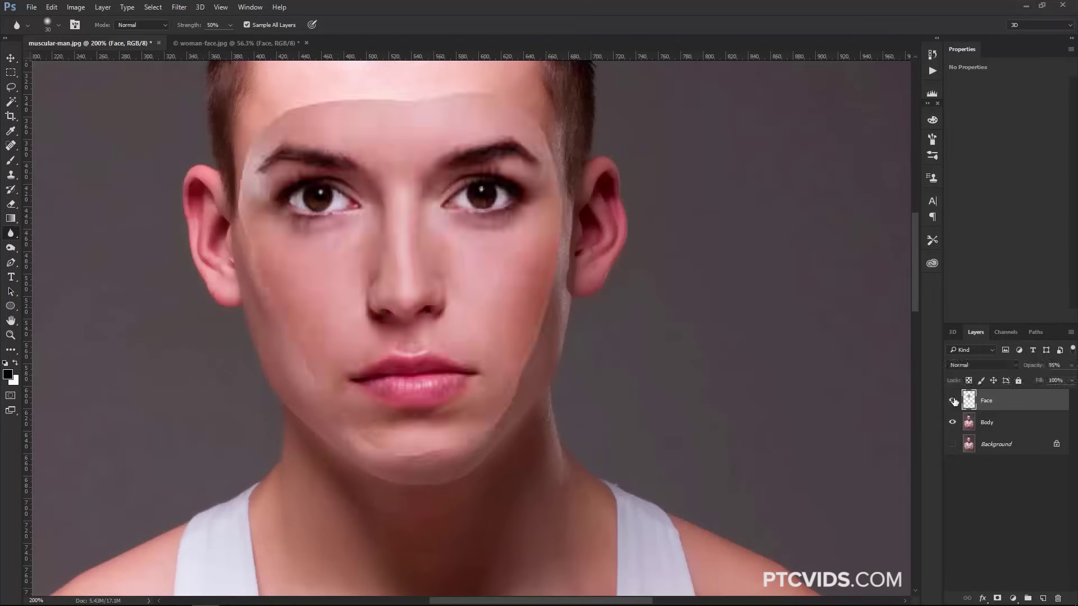
Step: Load the Face layer's outline as a selection, make Body the active layer and contract the selection by 5 pixels
key(ctrl)
ctrl+click(969, 400)
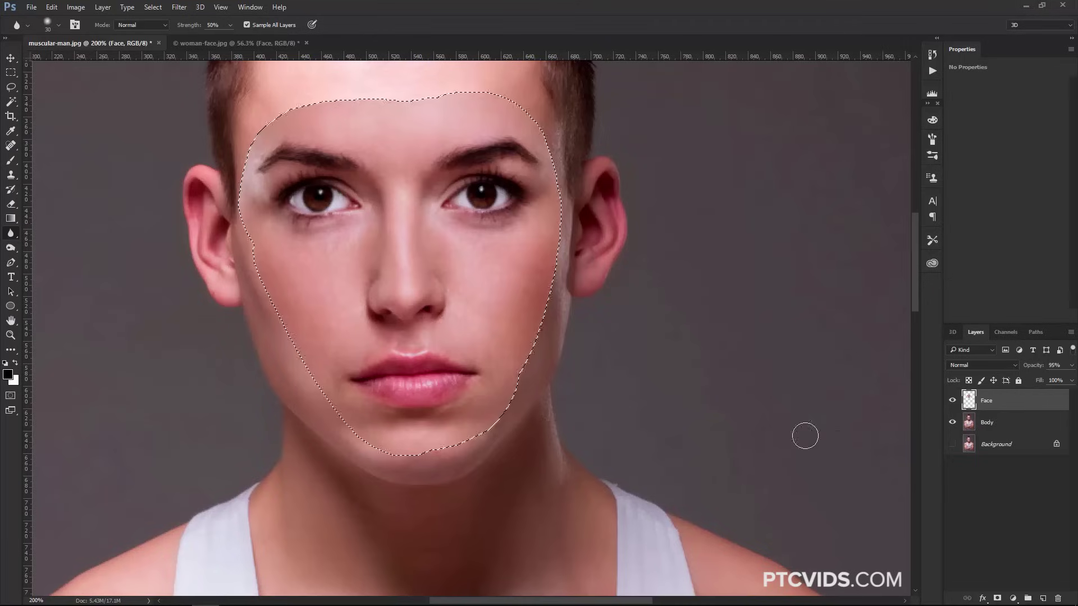
click(991, 426)
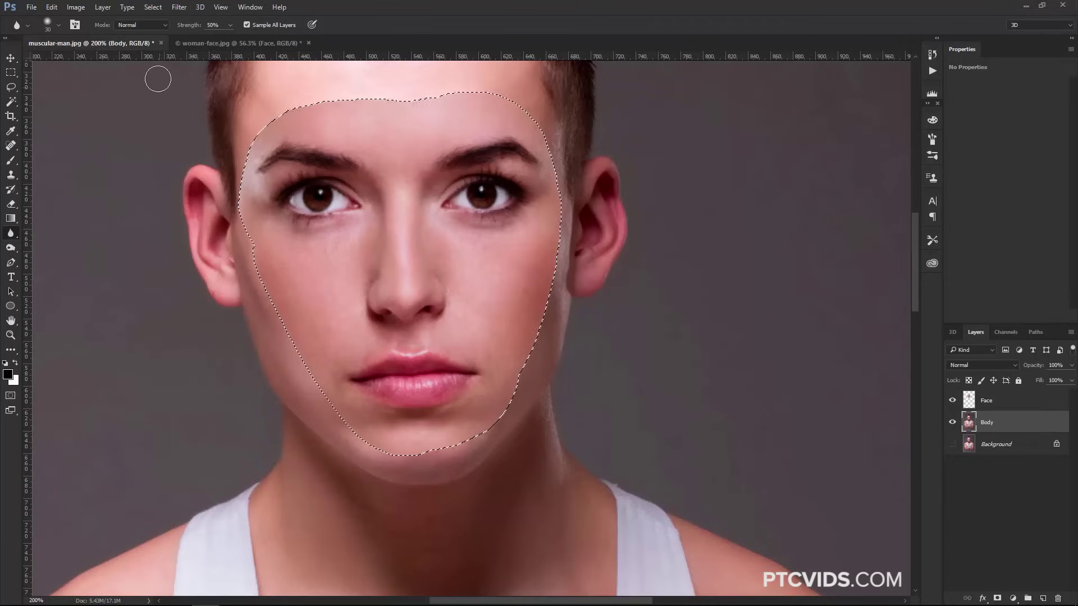
click(152, 7)
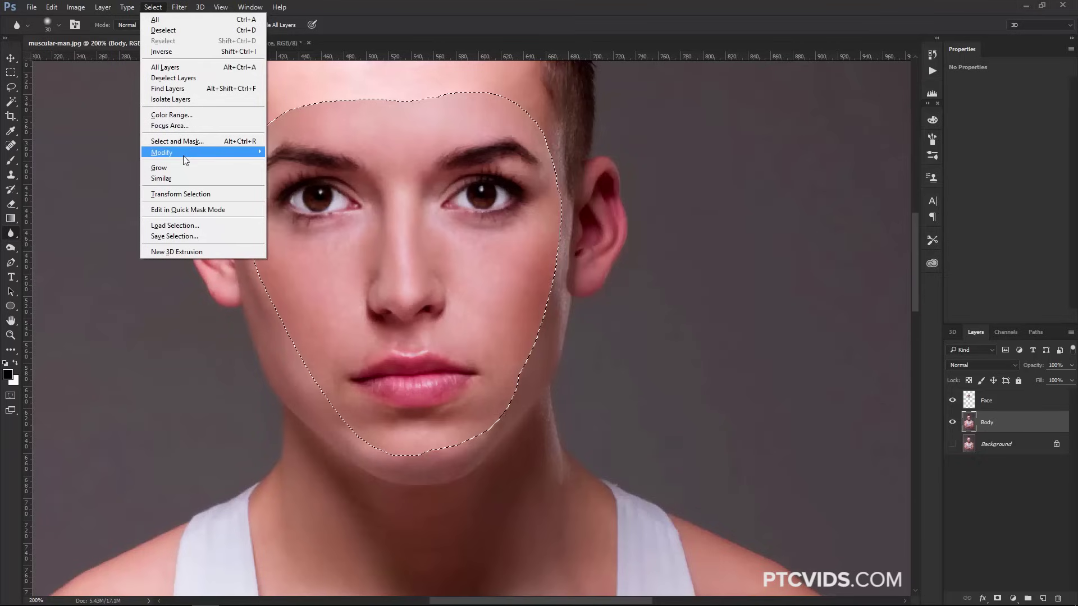
mouse_move(183, 153)
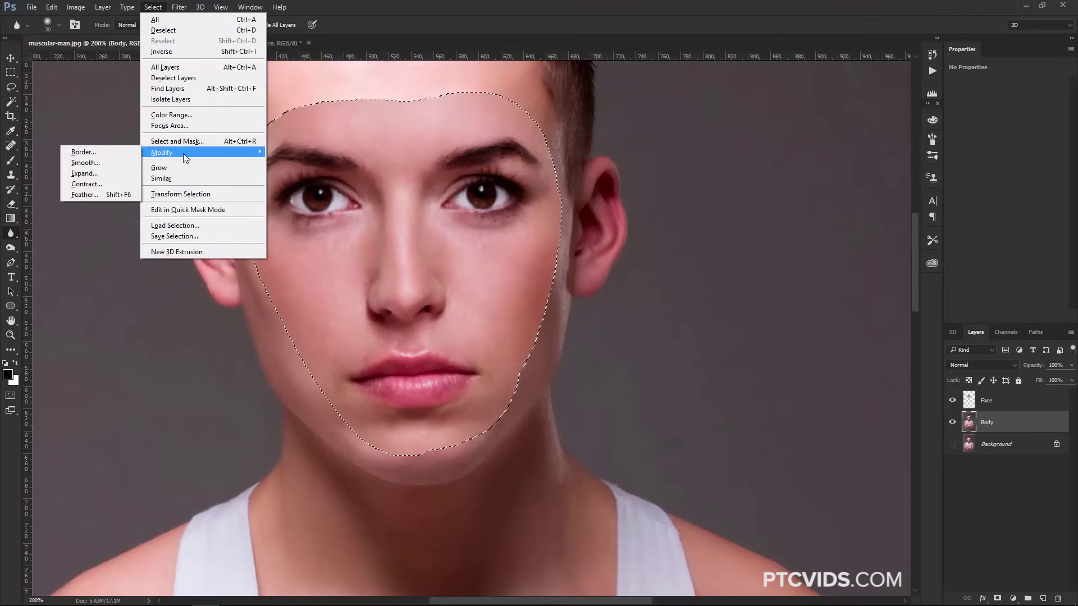
click(116, 185)
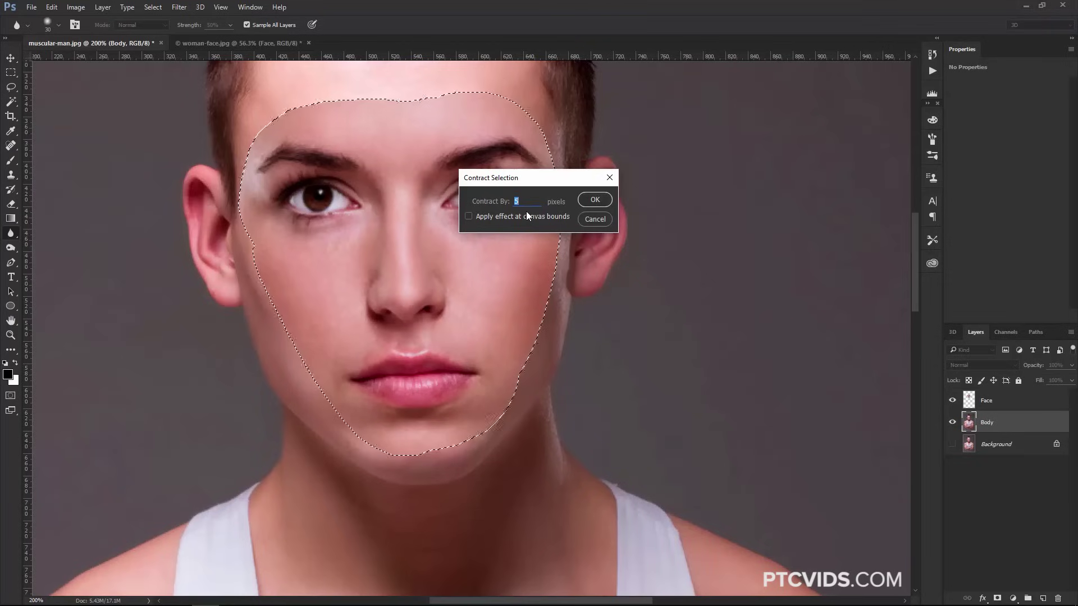
click(594, 200)
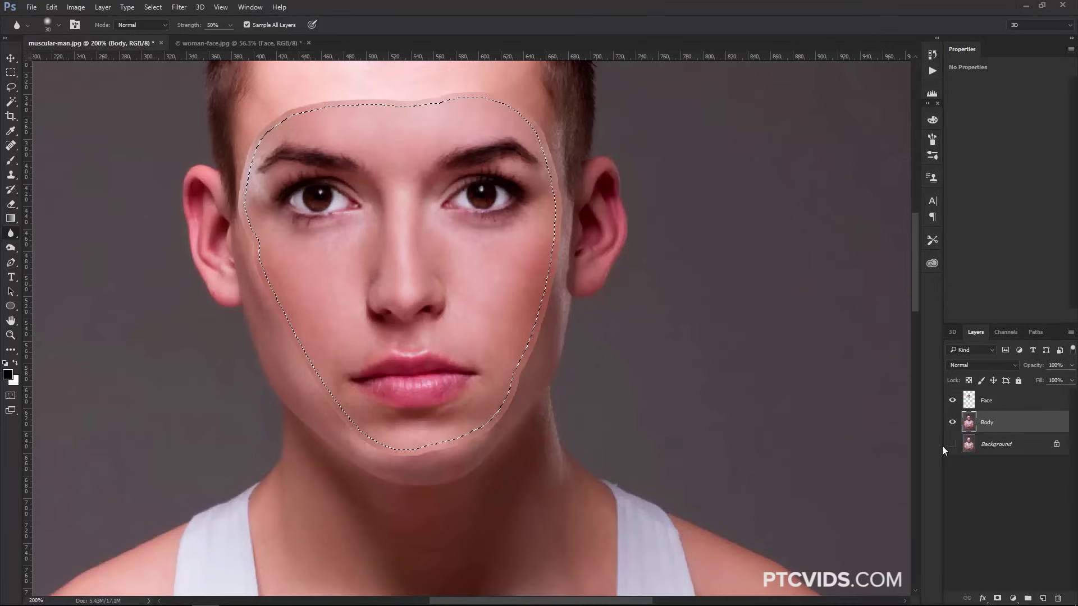
Step: Hide the Face layer, delete the selected face area from the Body layer and check the cutout
click(952, 401)
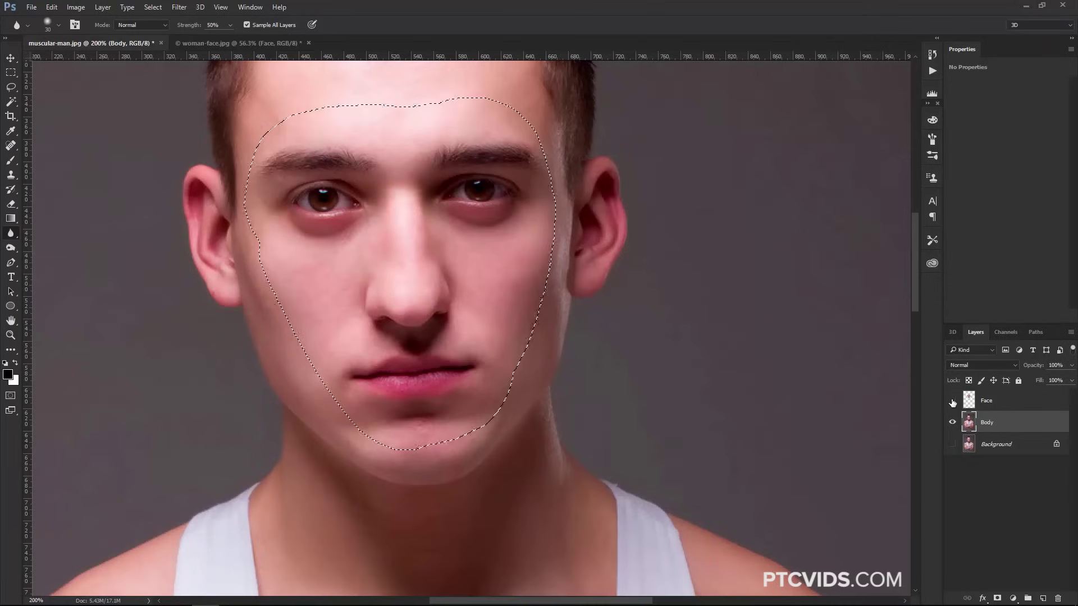
key(Delete)
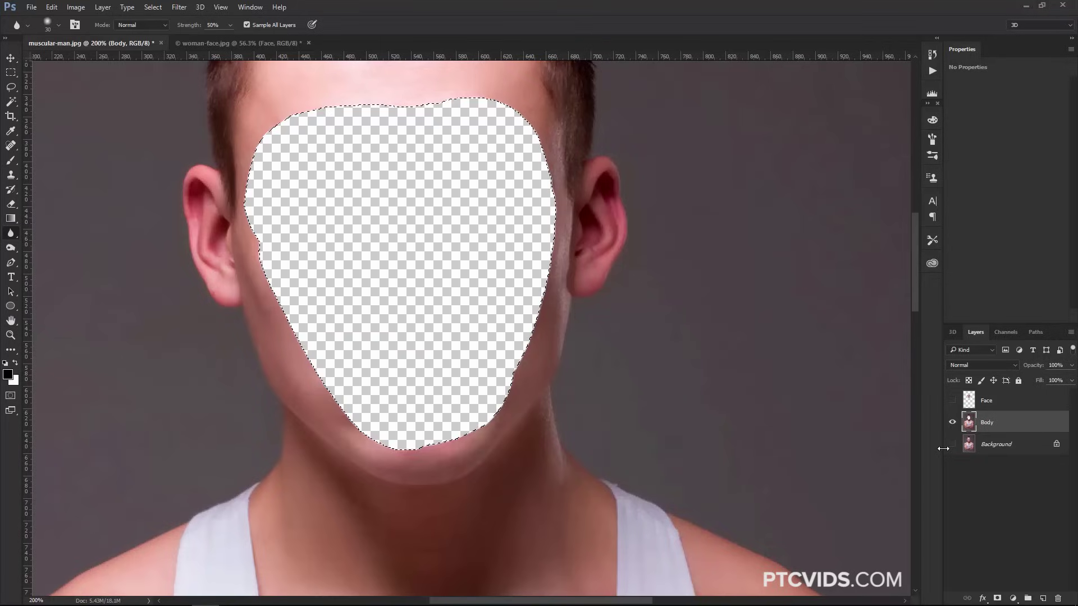
click(953, 424)
click(953, 424)
click(951, 444)
click(953, 424)
click(953, 424)
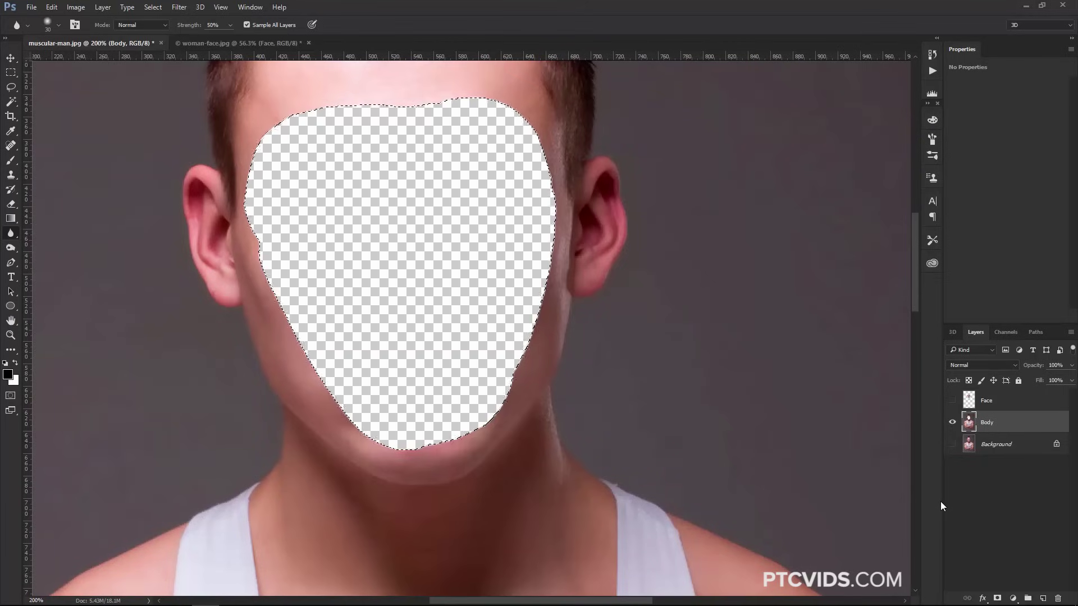
Step: Show the Face layer again, set its opacity to 100% and clear the selection
click(952, 400)
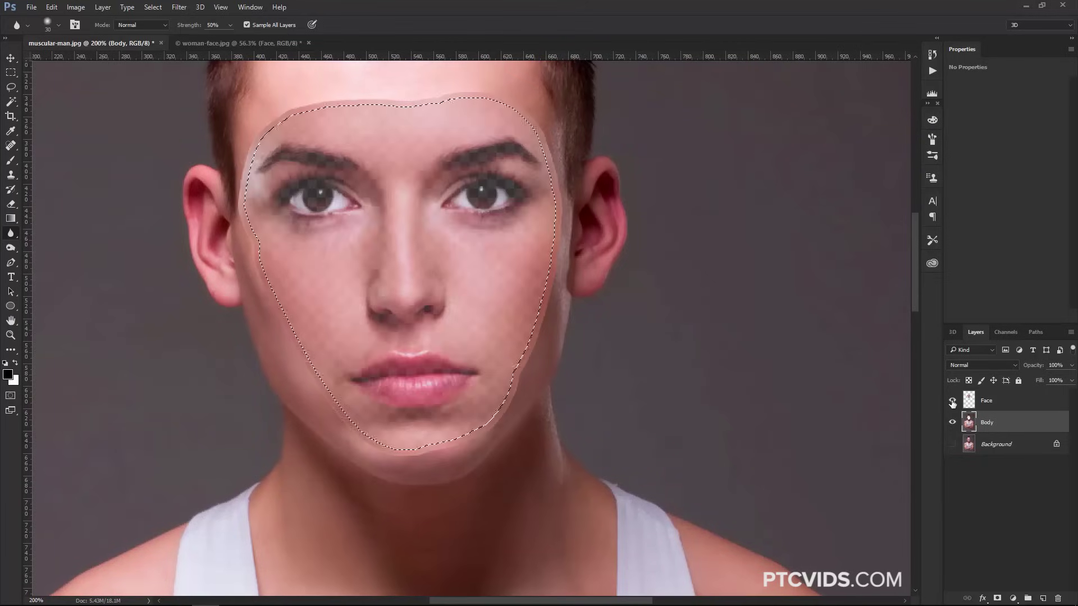
click(1007, 403)
drag(1071, 366, 1065, 370)
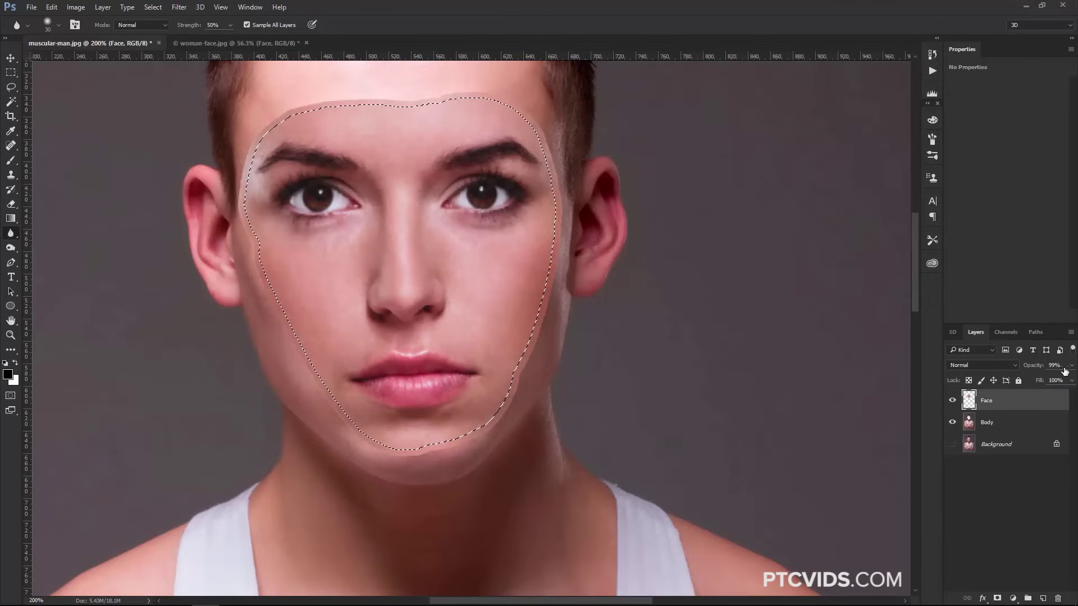
key(Up)
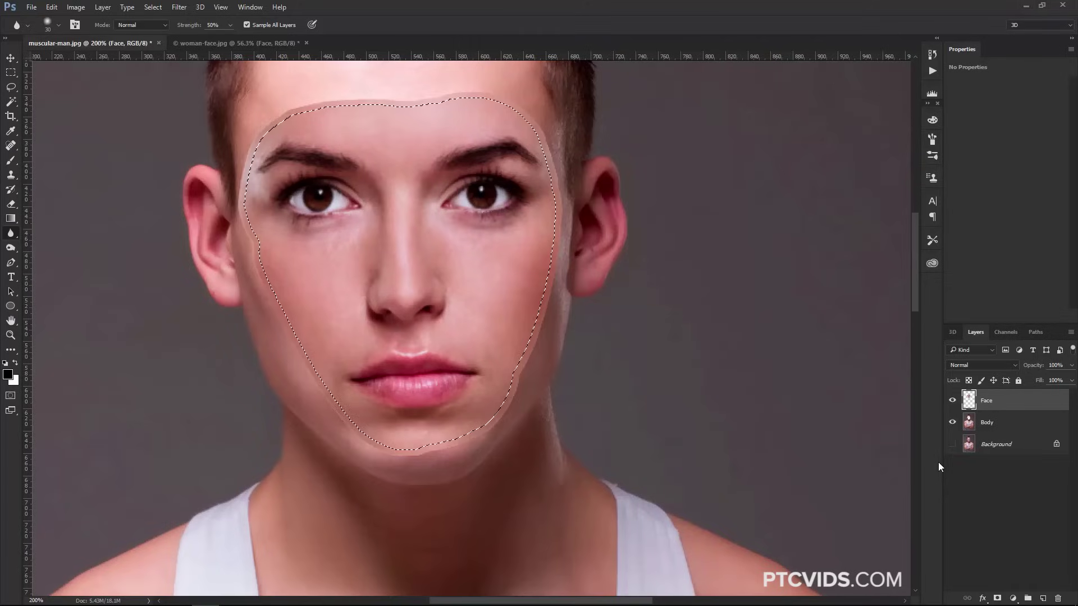
key(ctrl+d)
Step: Auto-blend the Face and Body layers as a Panorama with Seamless Tones and Colors and Content Aware Fill Transparent Areas enabled
key(z)
key(alt)
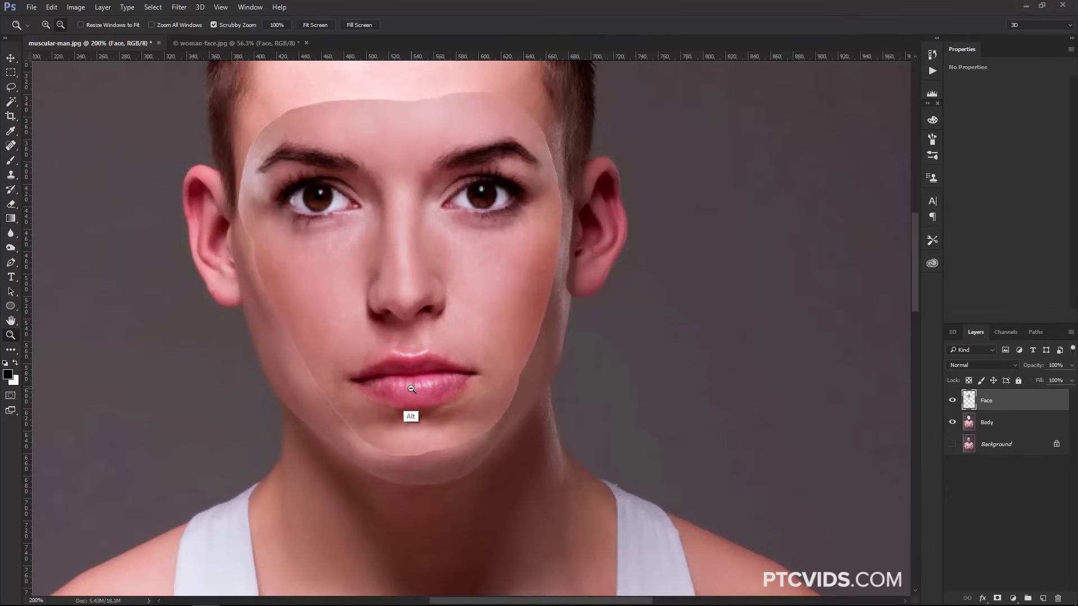
alt+click(411, 389)
drag(418, 388, 466, 364)
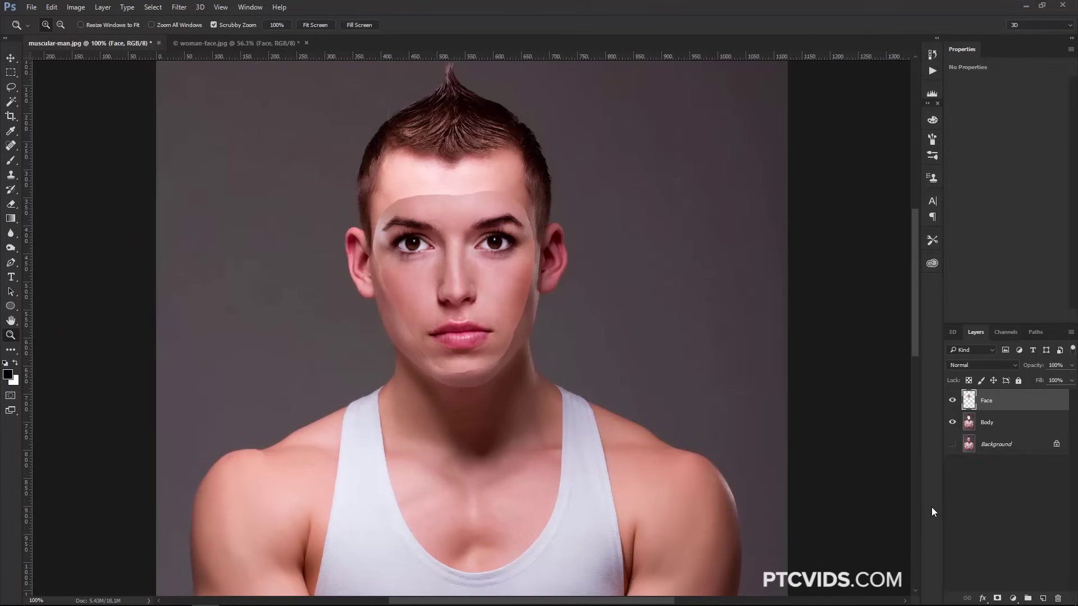
shift+click(998, 429)
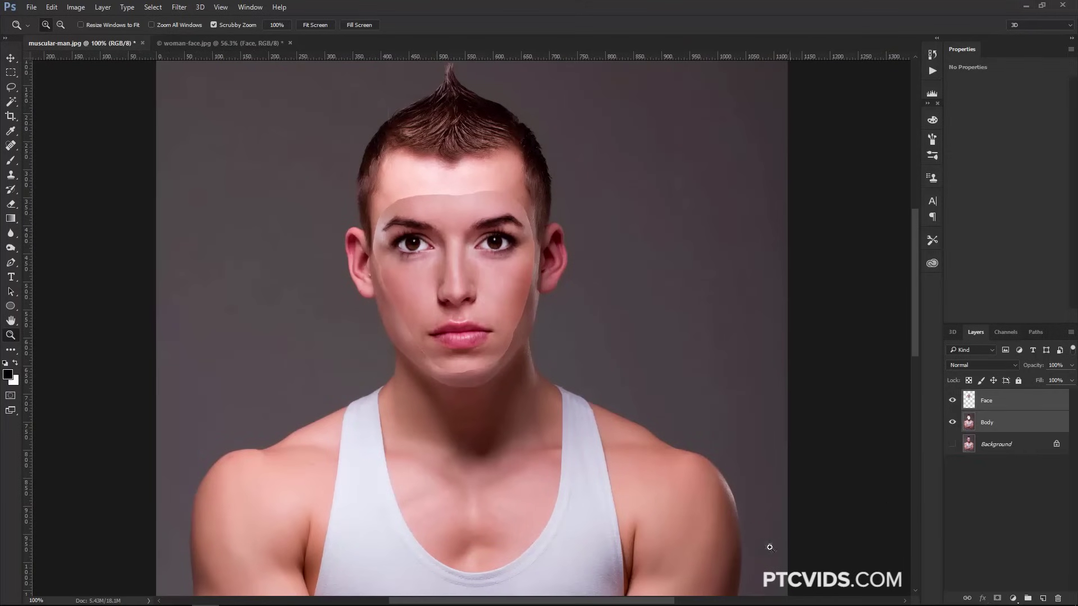
click(52, 7)
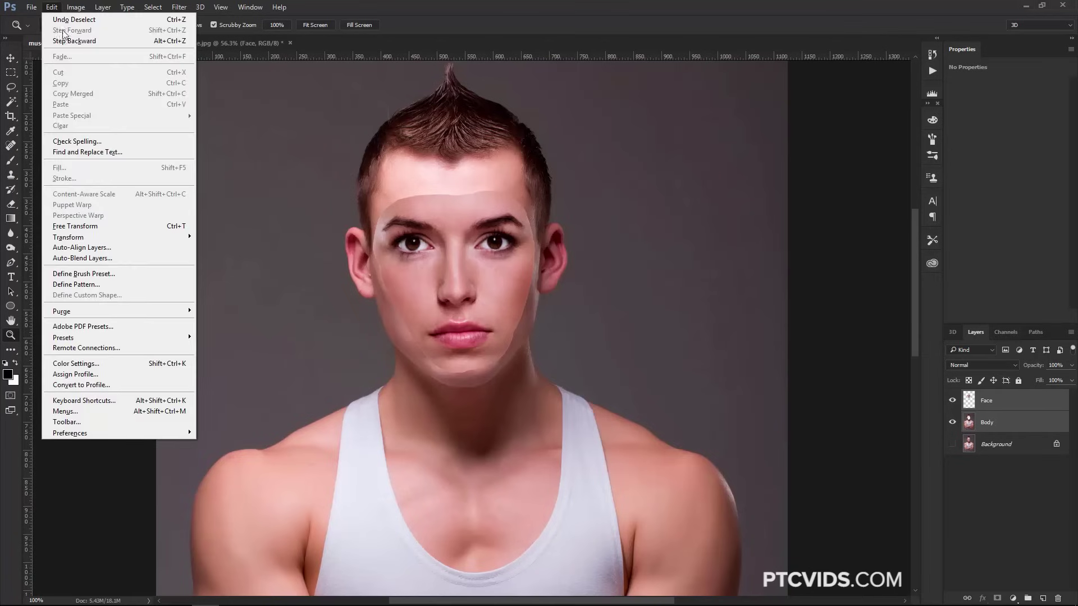
click(108, 259)
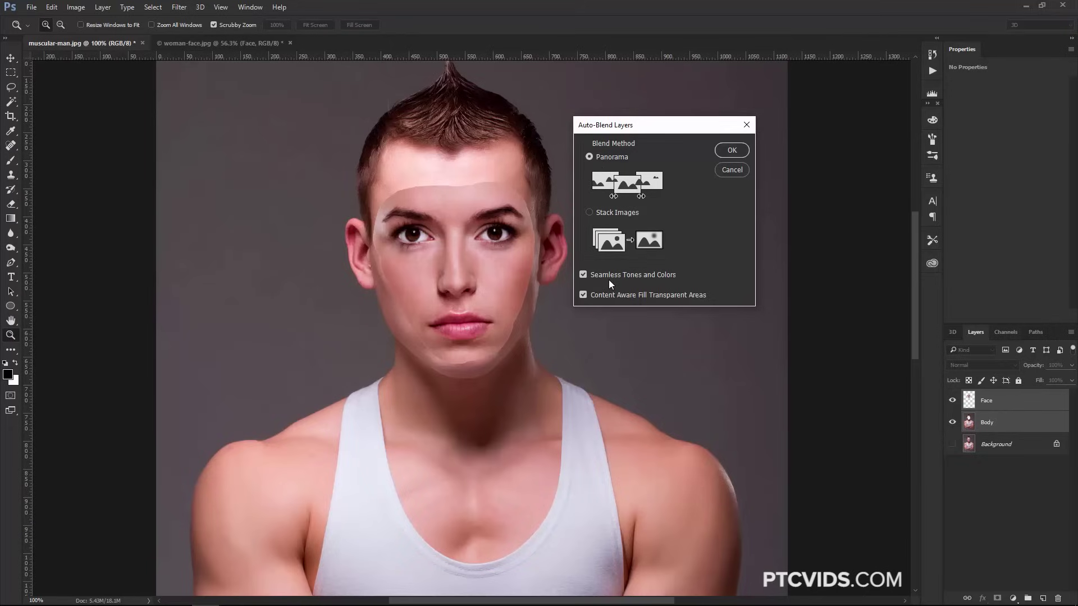
click(732, 151)
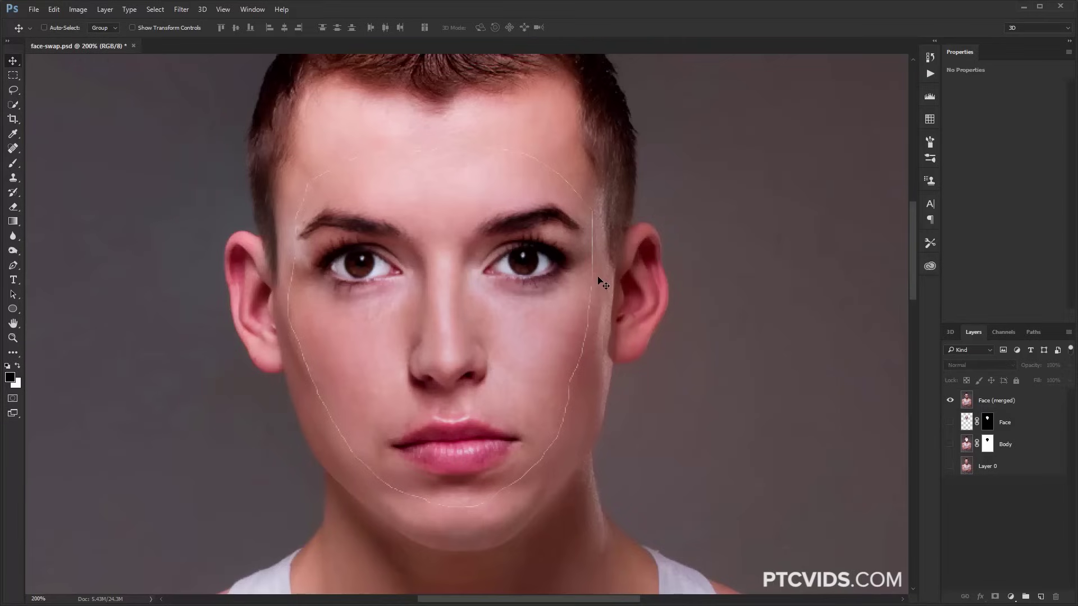
Step: Create a new layer above Face (merged) and choose the Spot Healing Brush
key(ctrl+shift+alt+n)
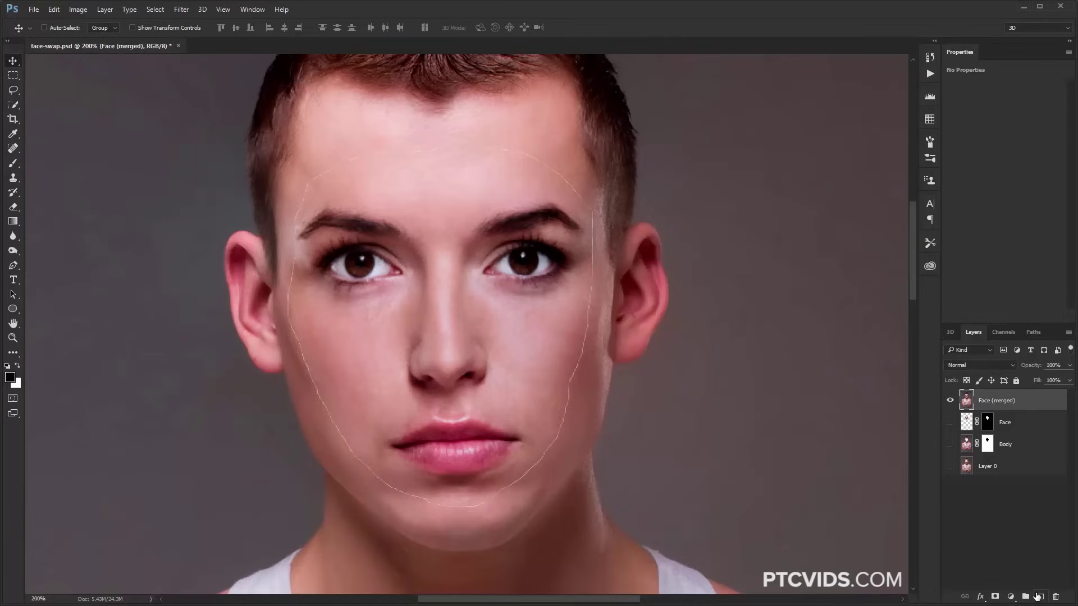
drag(13, 148, 56, 155)
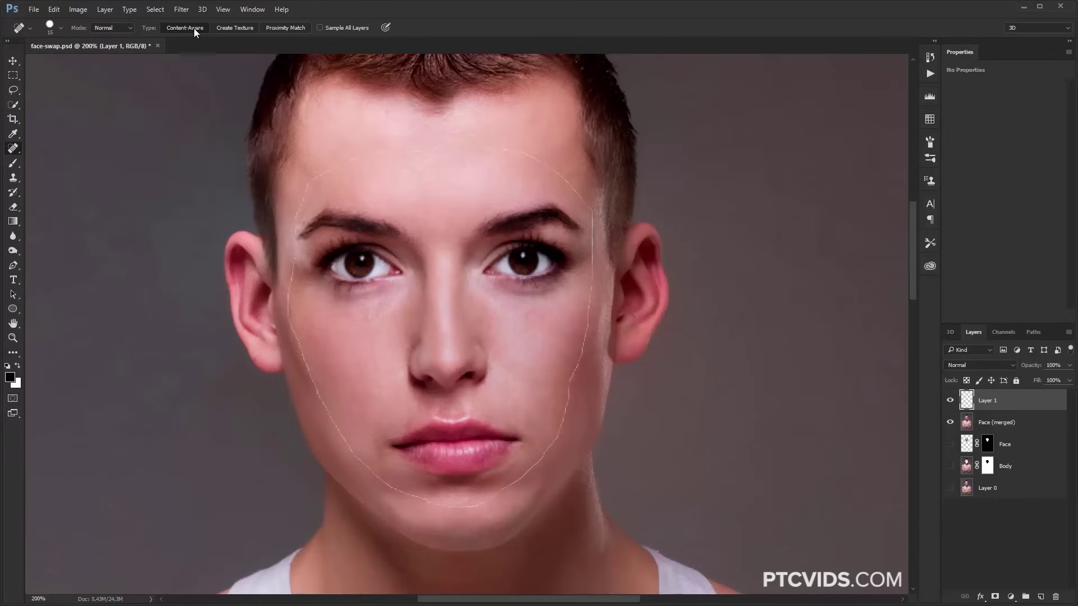